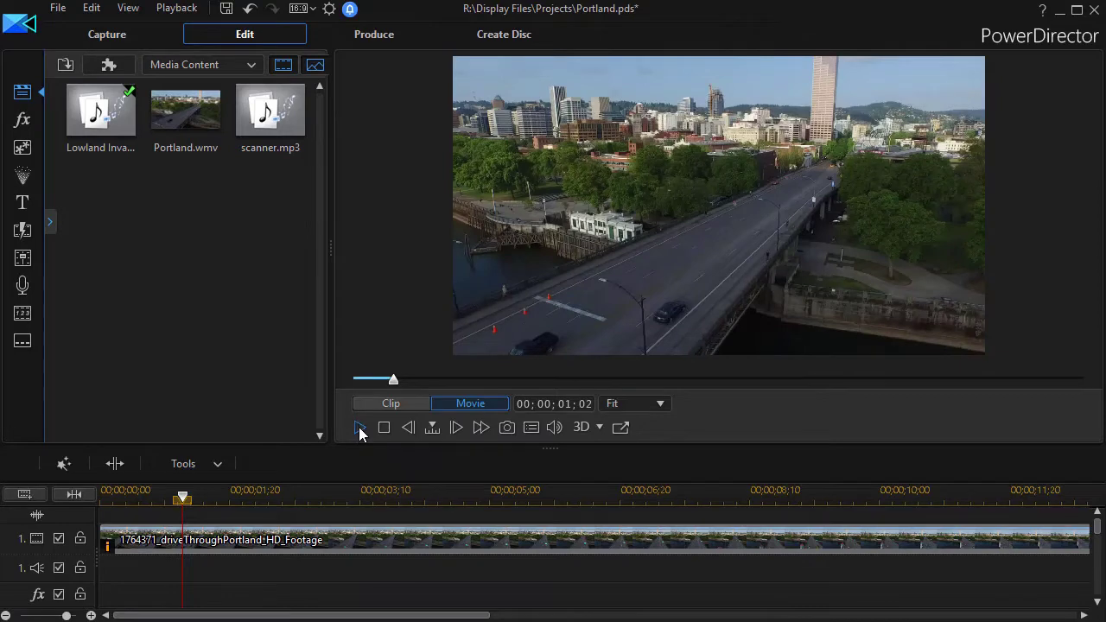
Play and pause the driveThroughPortland footage, then return the playhead to 00;00;00;00
click(359, 427)
click(361, 428)
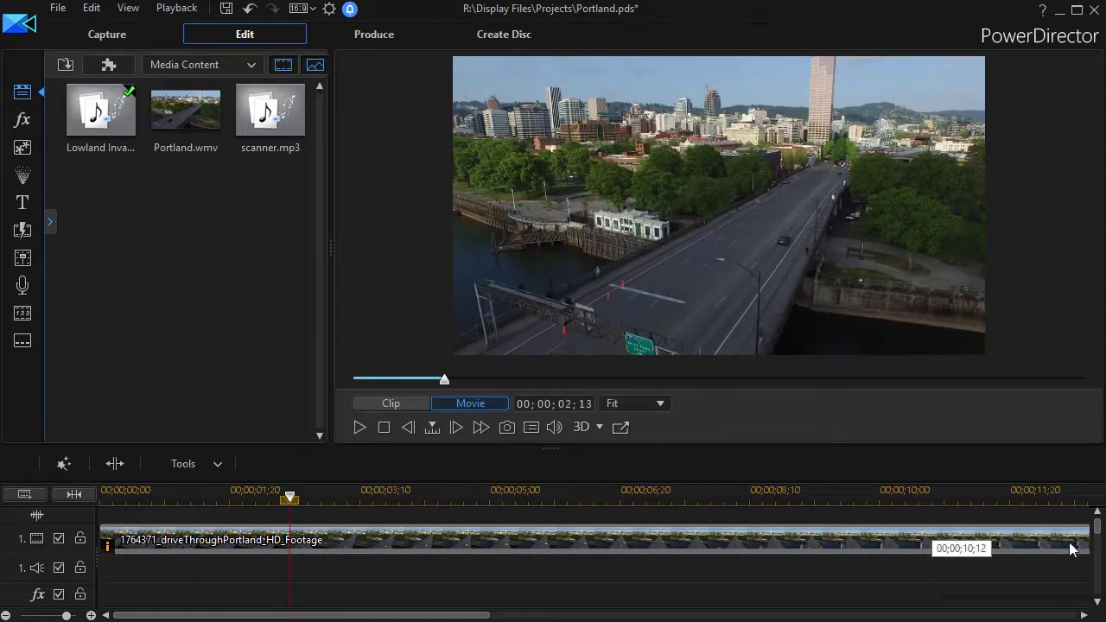
drag(1096, 524, 1095, 550)
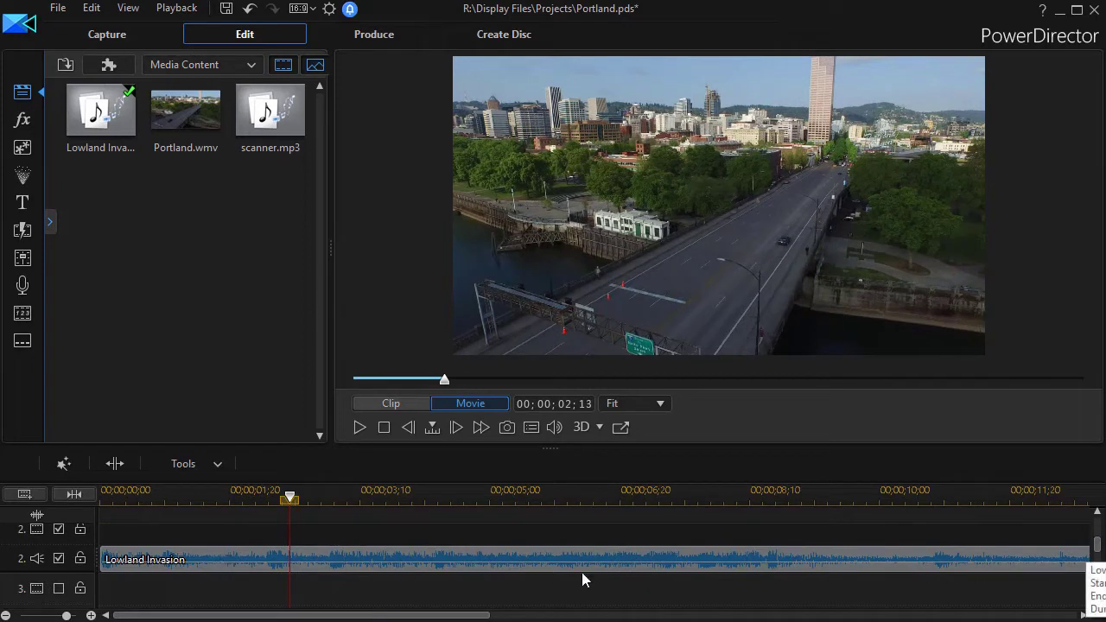
drag(1097, 547, 1097, 524)
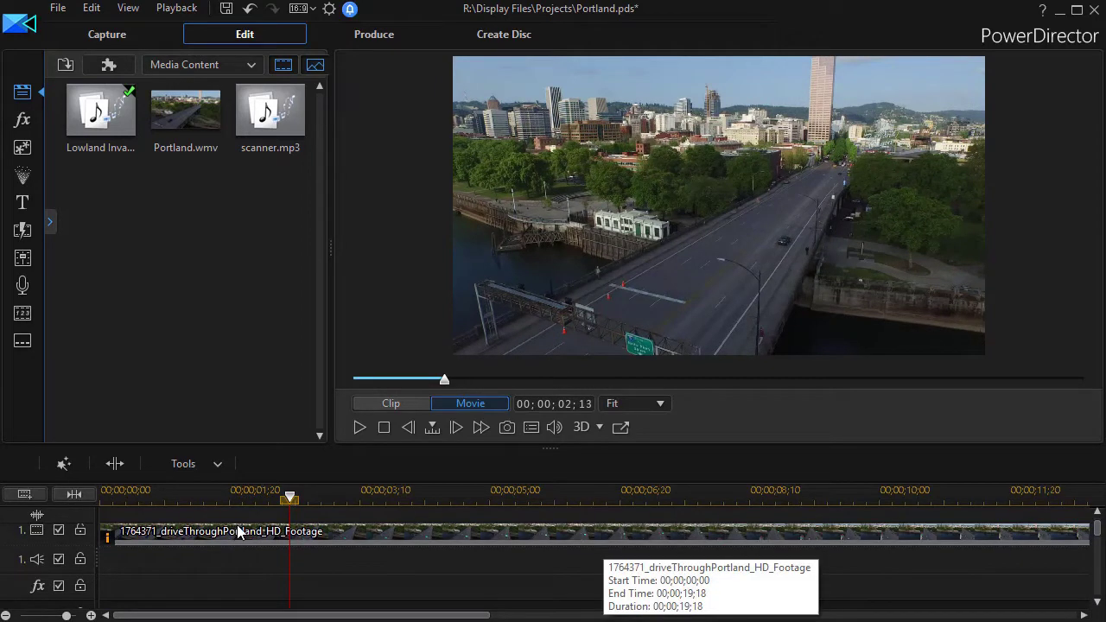
drag(290, 498, 51, 504)
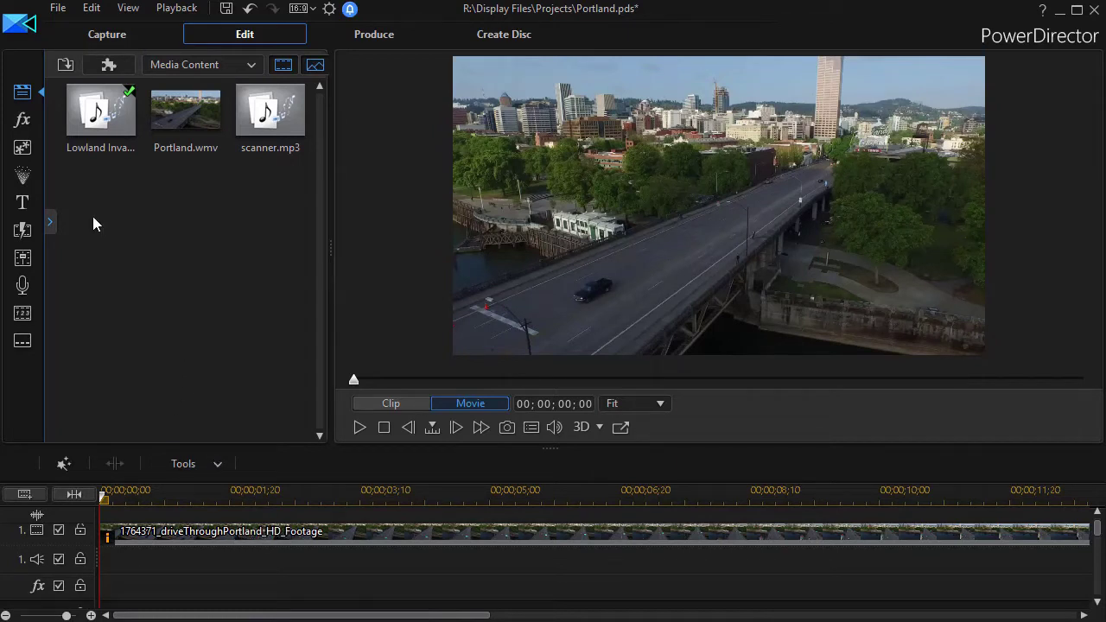
Drop the Default title template onto video track 2 at the timeline start and open it in Title Designer
click(22, 208)
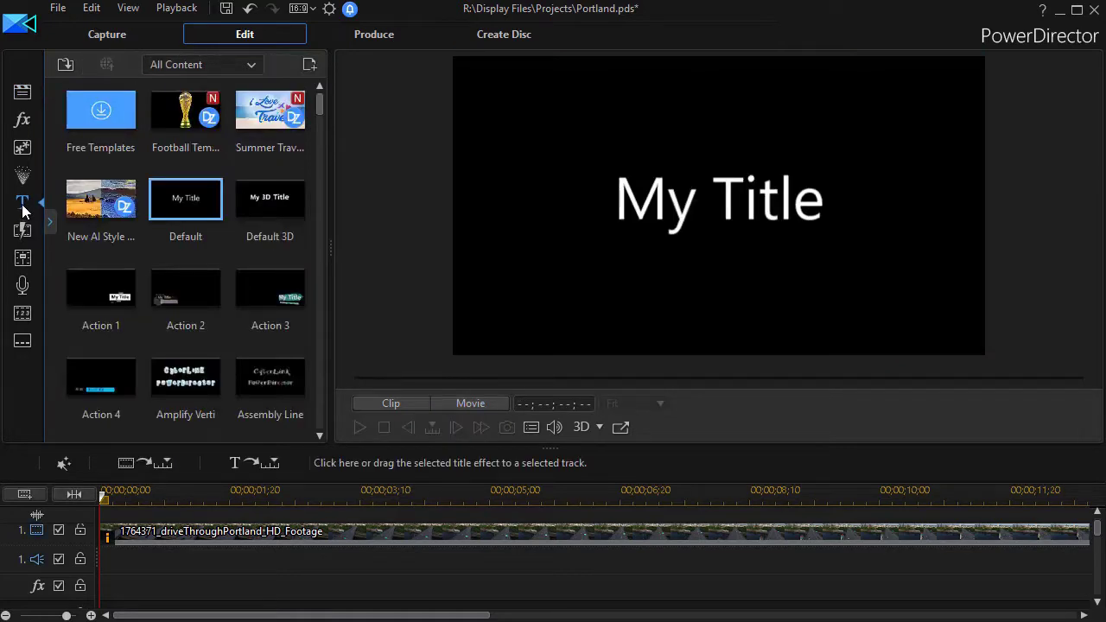
drag(192, 201, 59, 575)
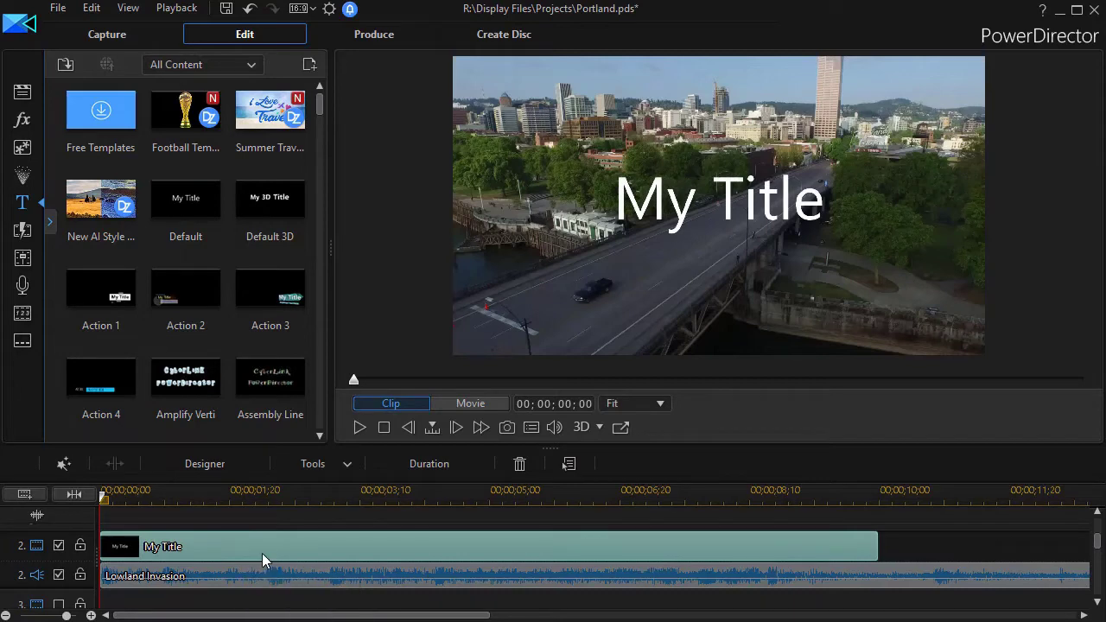
double_click(262, 553)
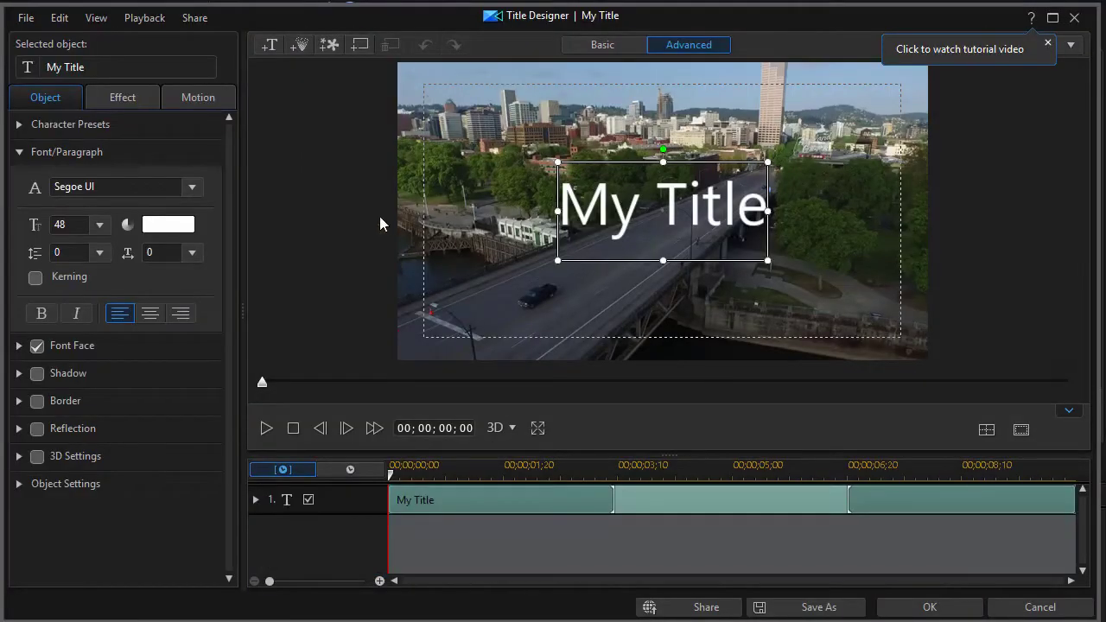
Set the My Title text's font to Directive Four Condensed and its size to 22
click(193, 187)
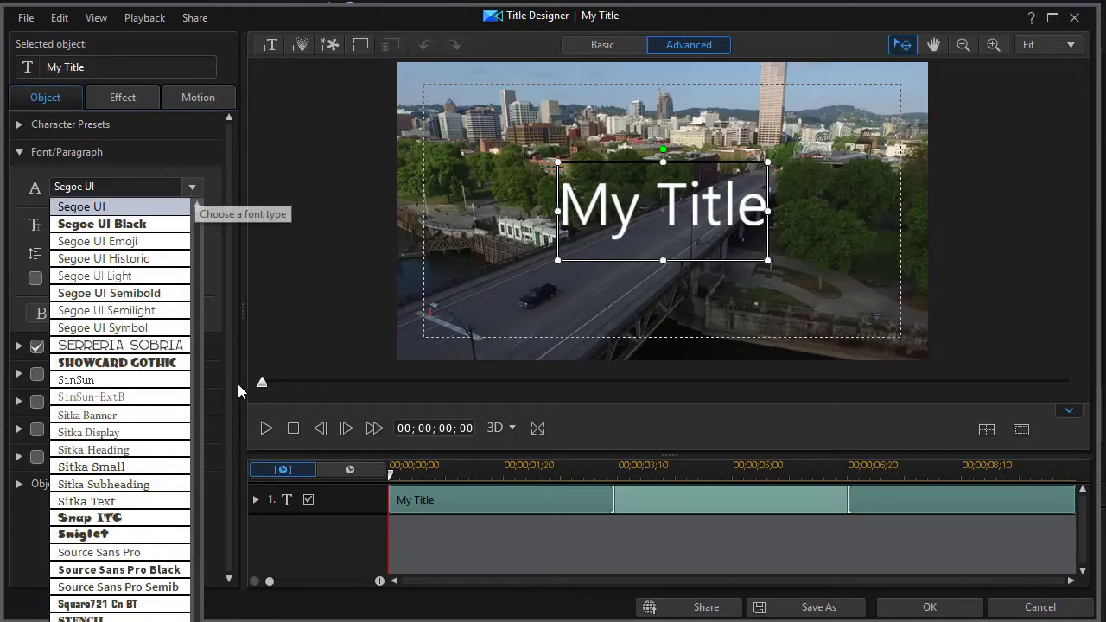
scroll(204, 539, up, 7)
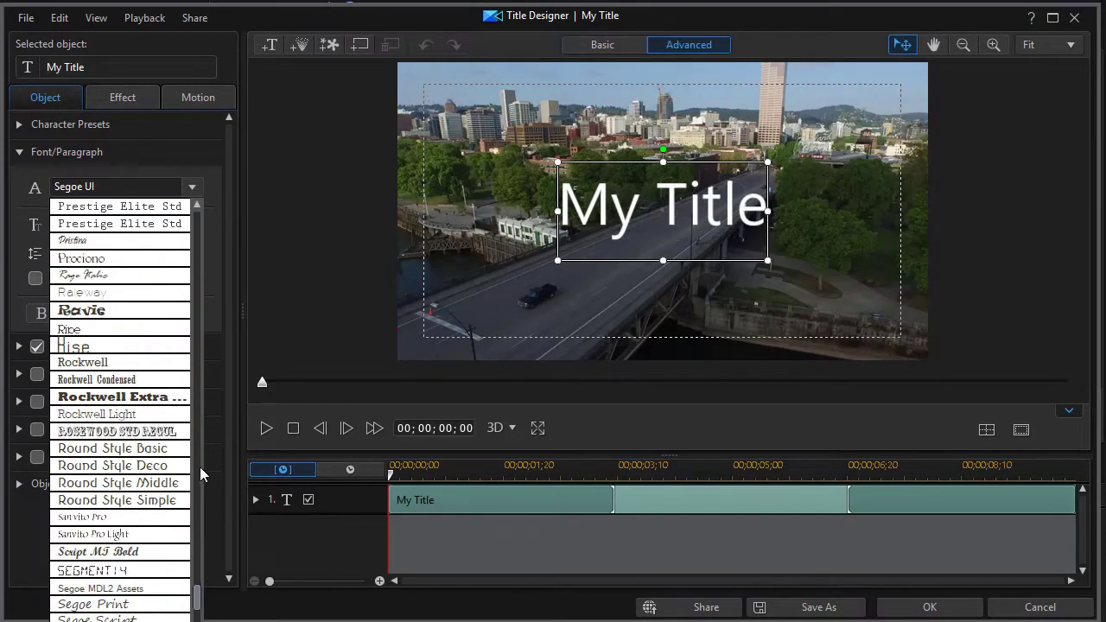
scroll(197, 437, up, 20)
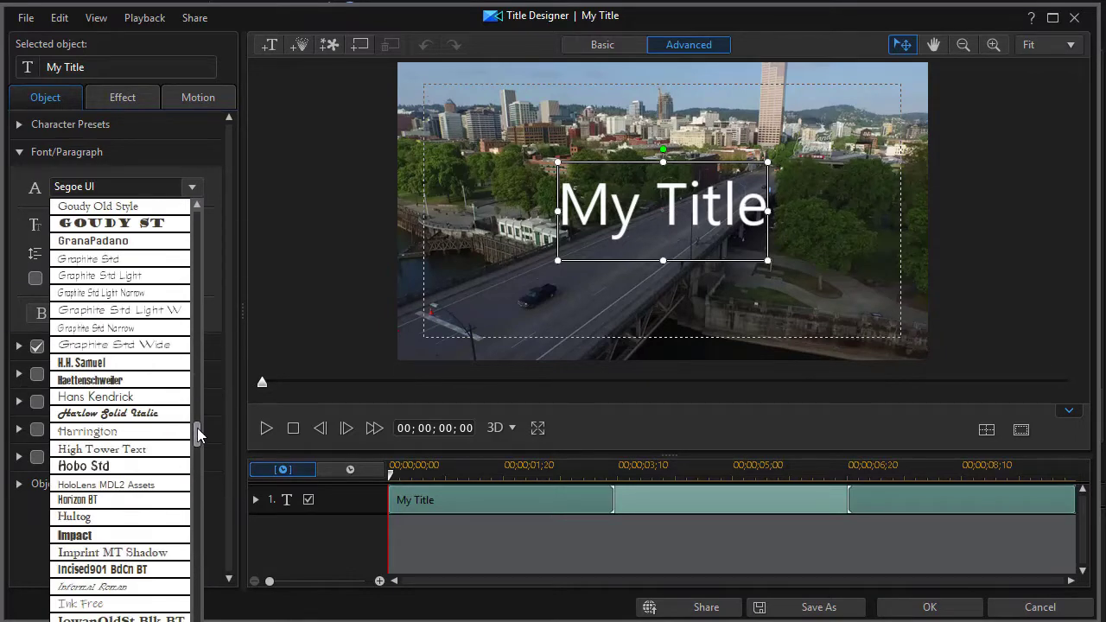
drag(198, 434, 190, 371)
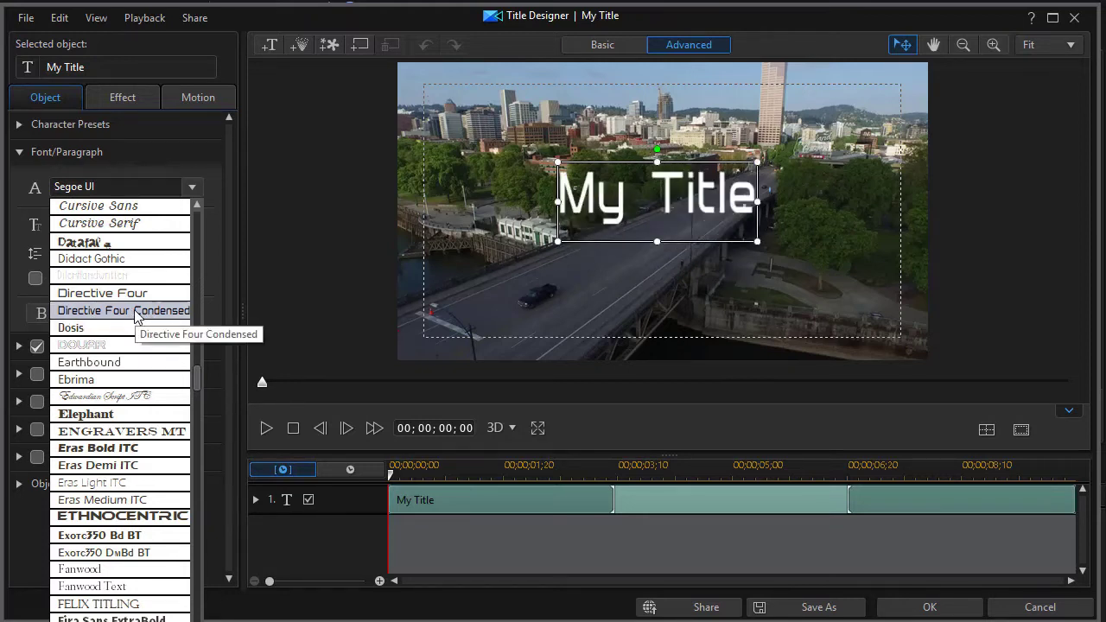
click(135, 312)
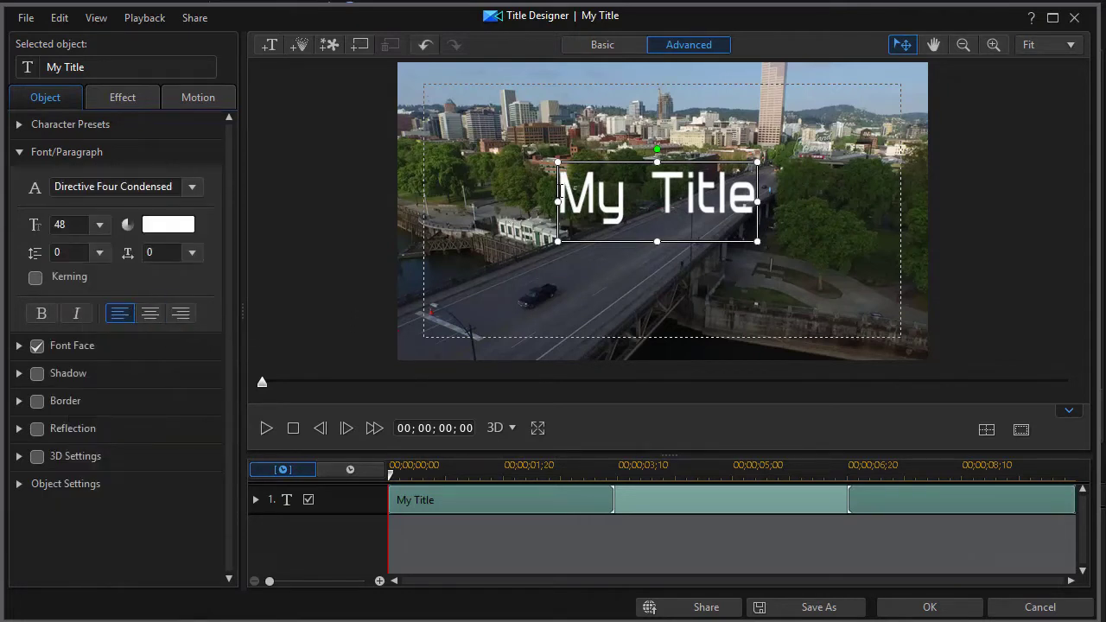
click(100, 226)
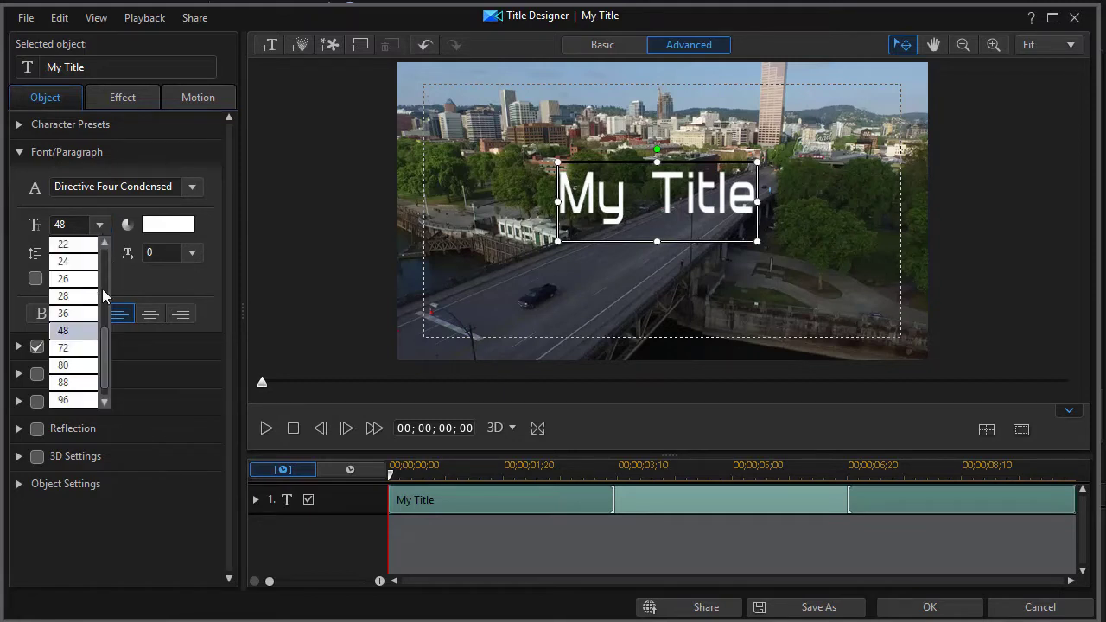
scroll(105, 343, up, 3)
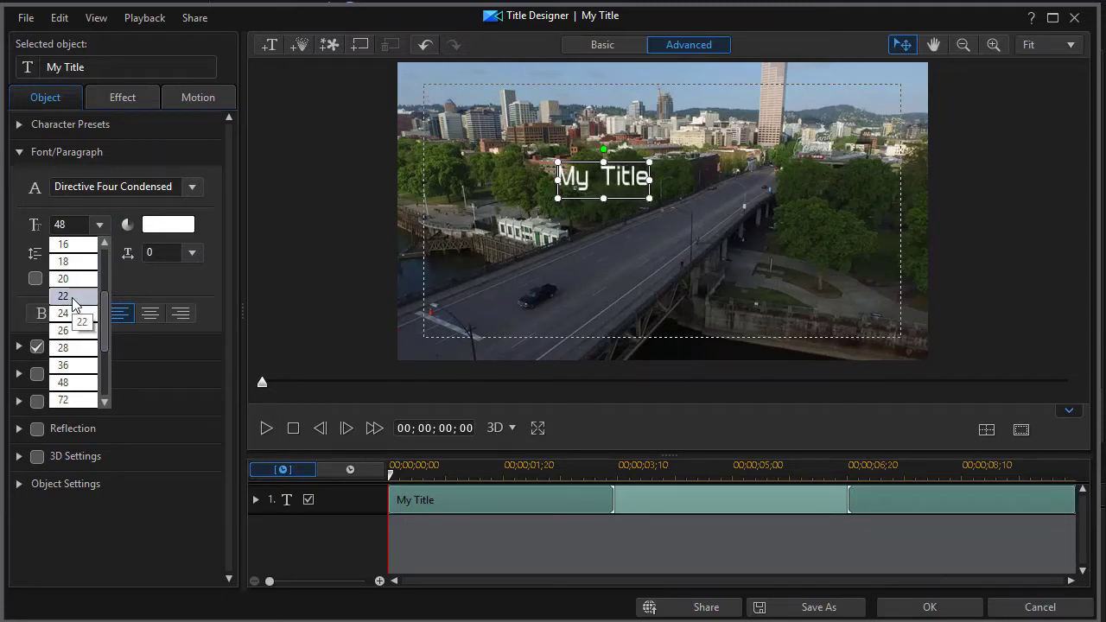
click(72, 297)
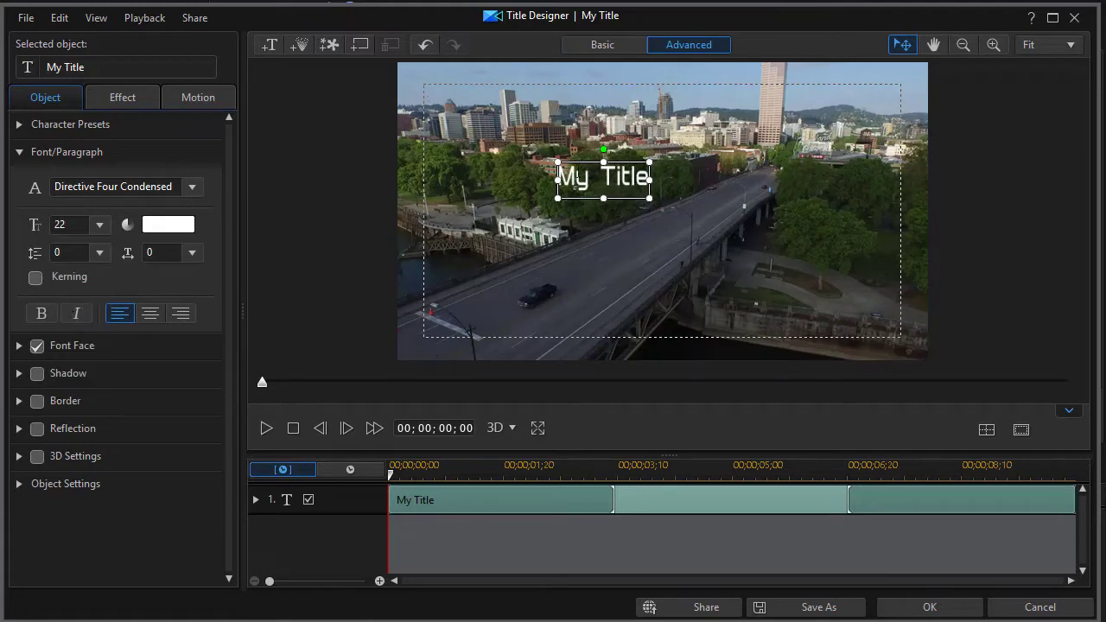
Replace the placeholder text with 'PORTLAND, OREGON' and move it toward the lower left of the frame
drag(559, 179, 654, 183)
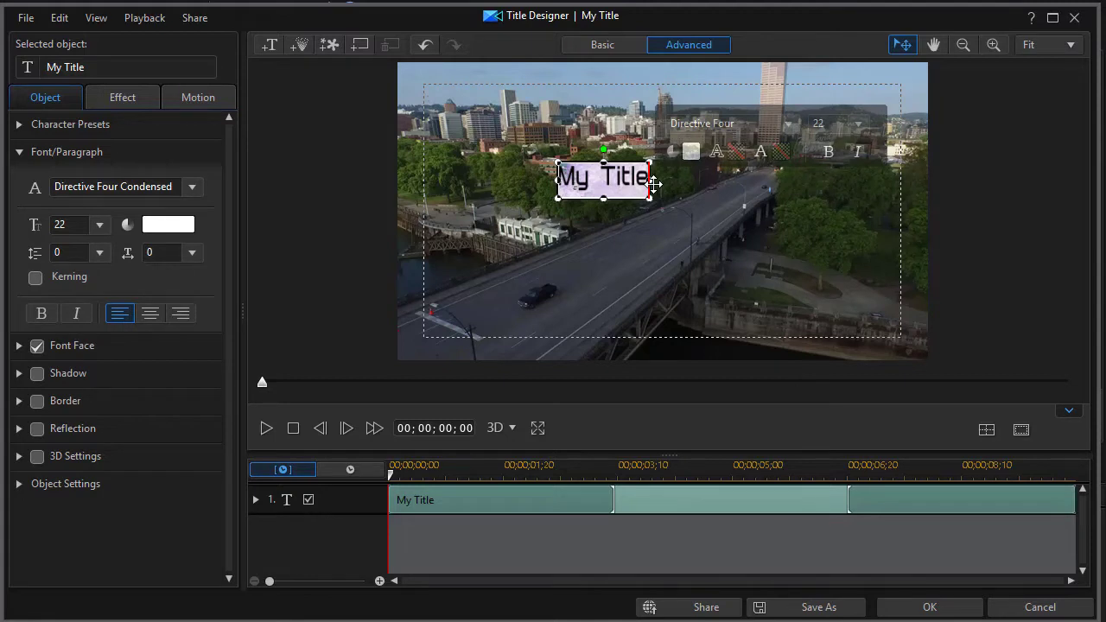
text(PORTLAN)
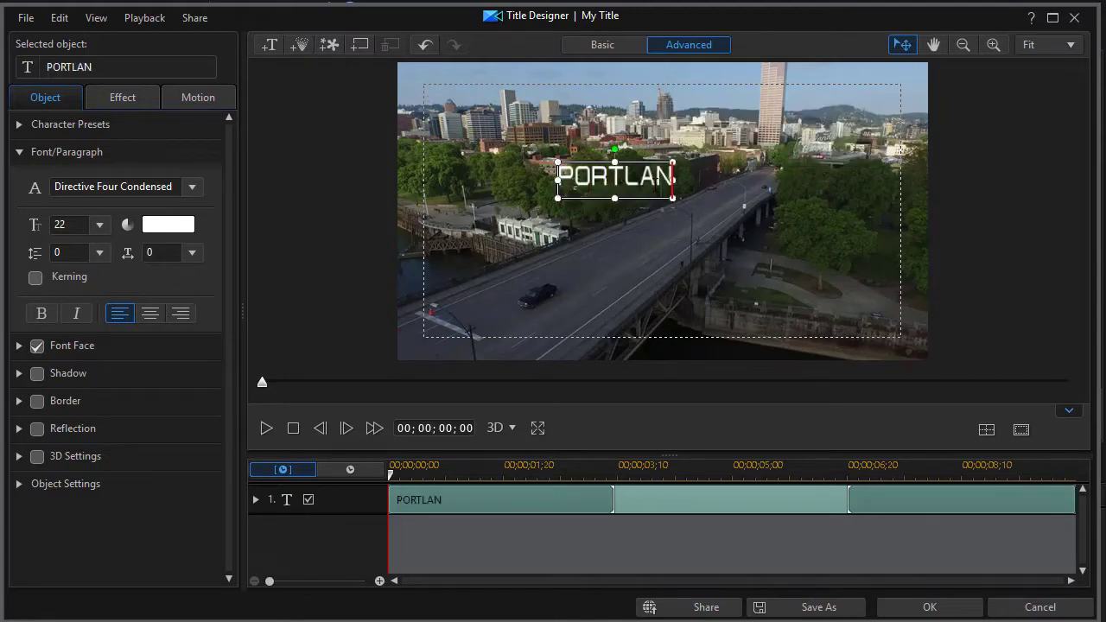
text(D,  OREGON)
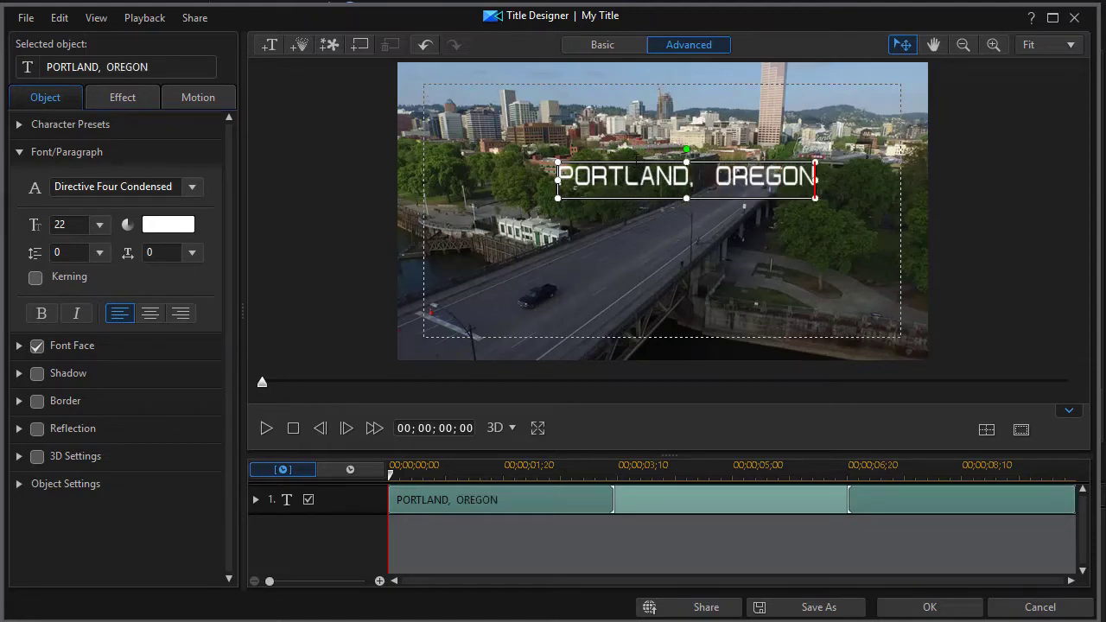
drag(635, 160, 501, 280)
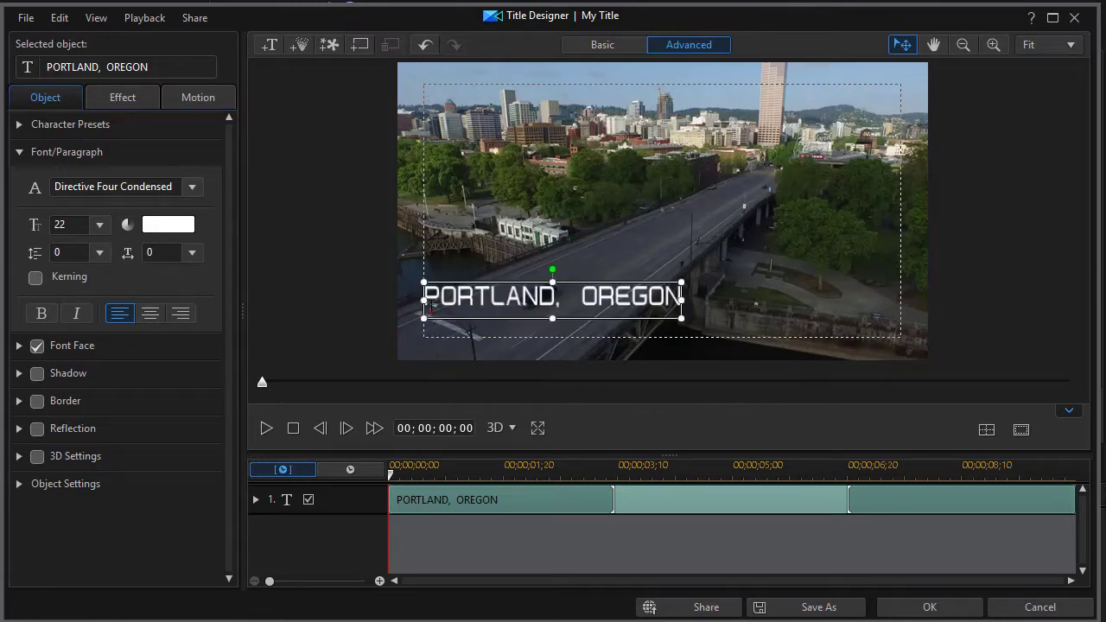
Make the title size 20, add a shadow with distance 2.3, and apply the changes
drag(427, 298, 710, 304)
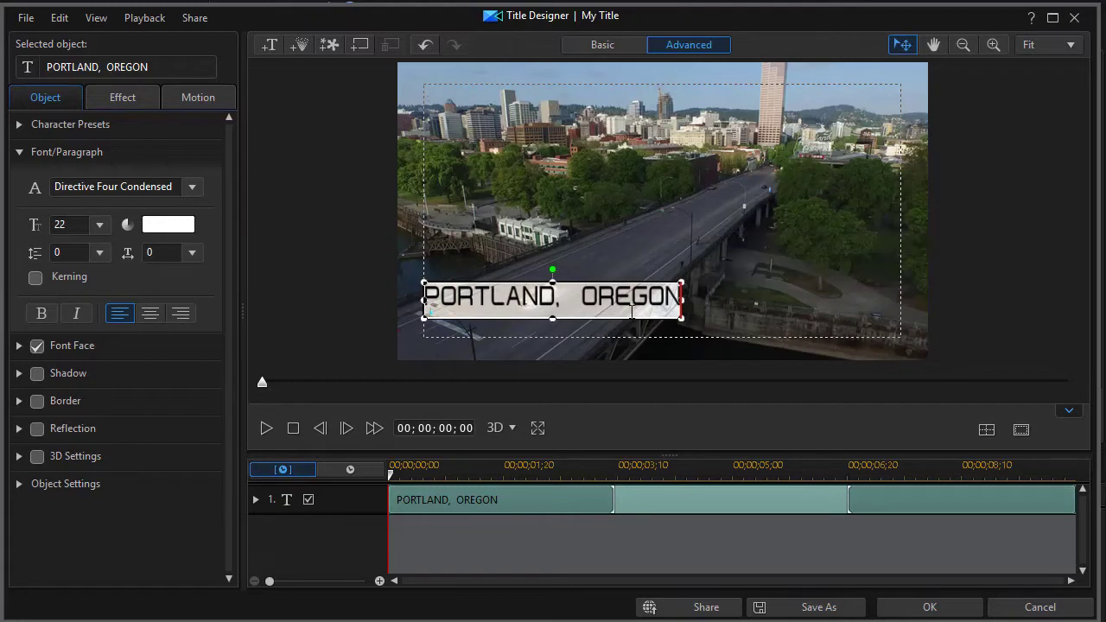
click(101, 225)
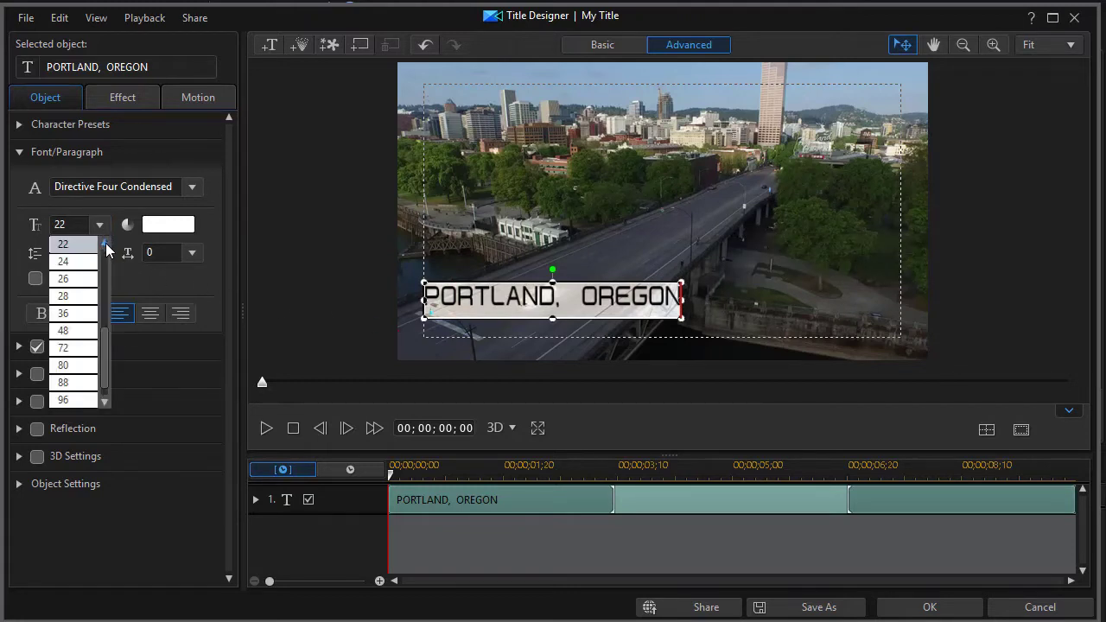
click(94, 248)
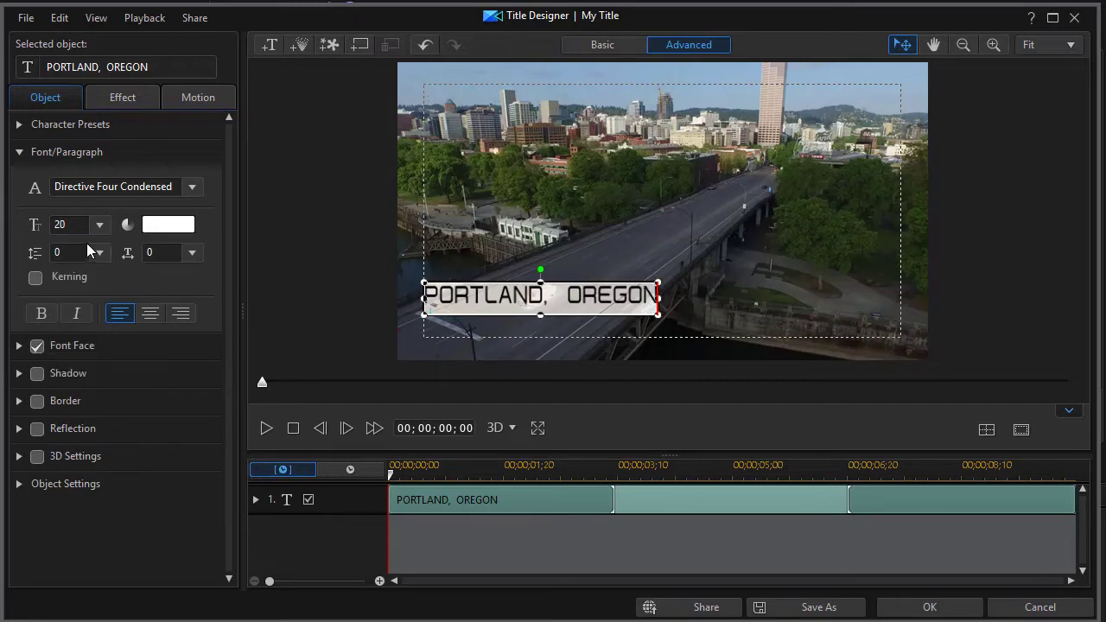
click(36, 375)
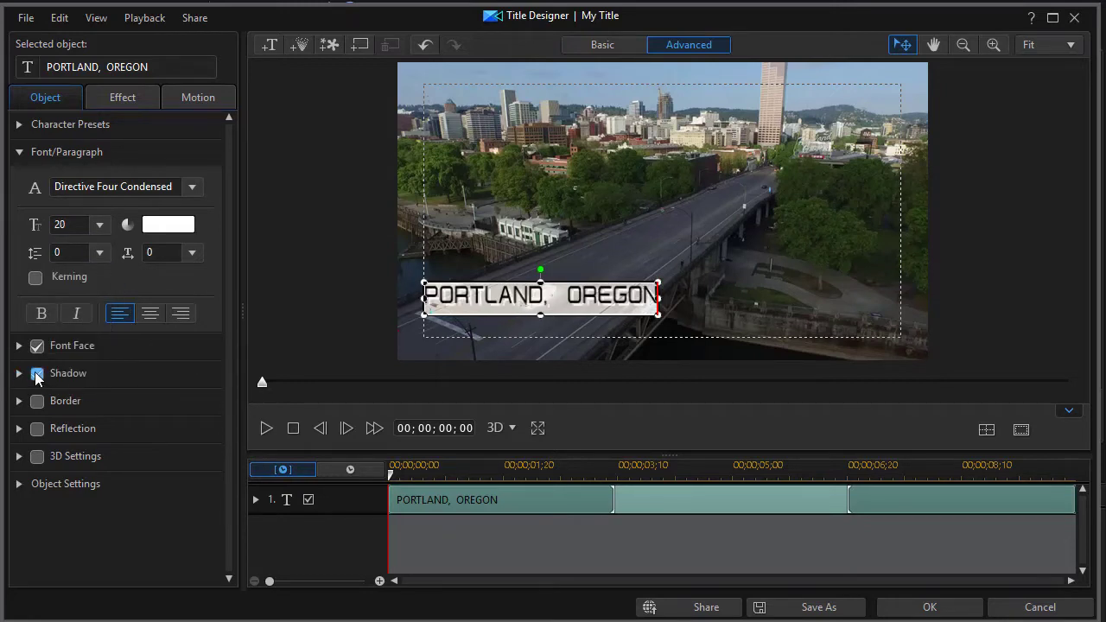
click(19, 374)
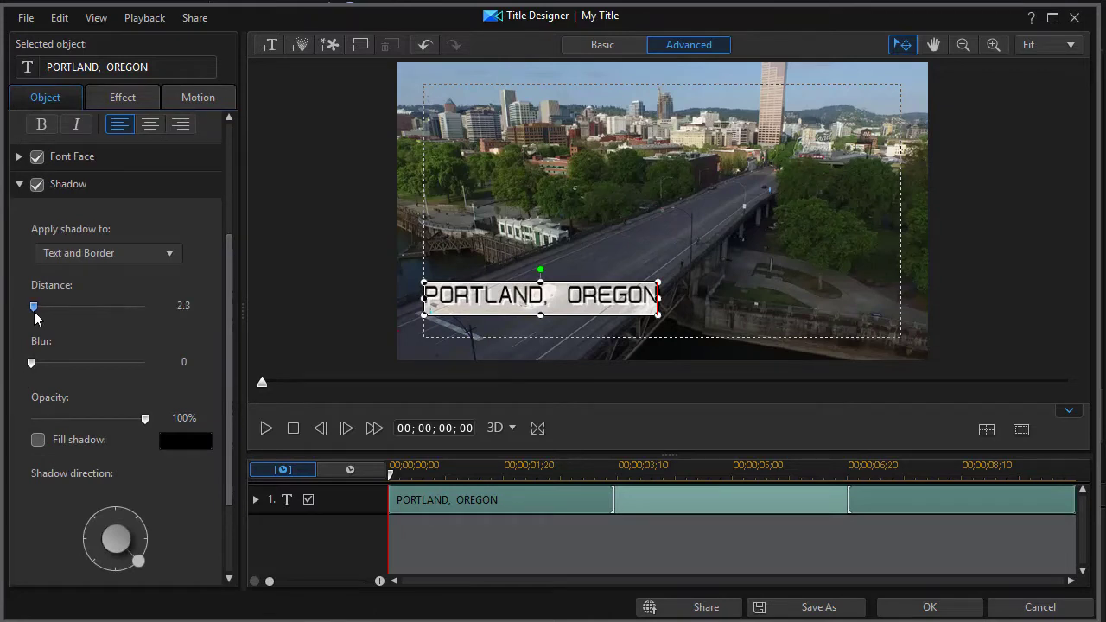
drag(35, 314, 35, 315)
click(930, 608)
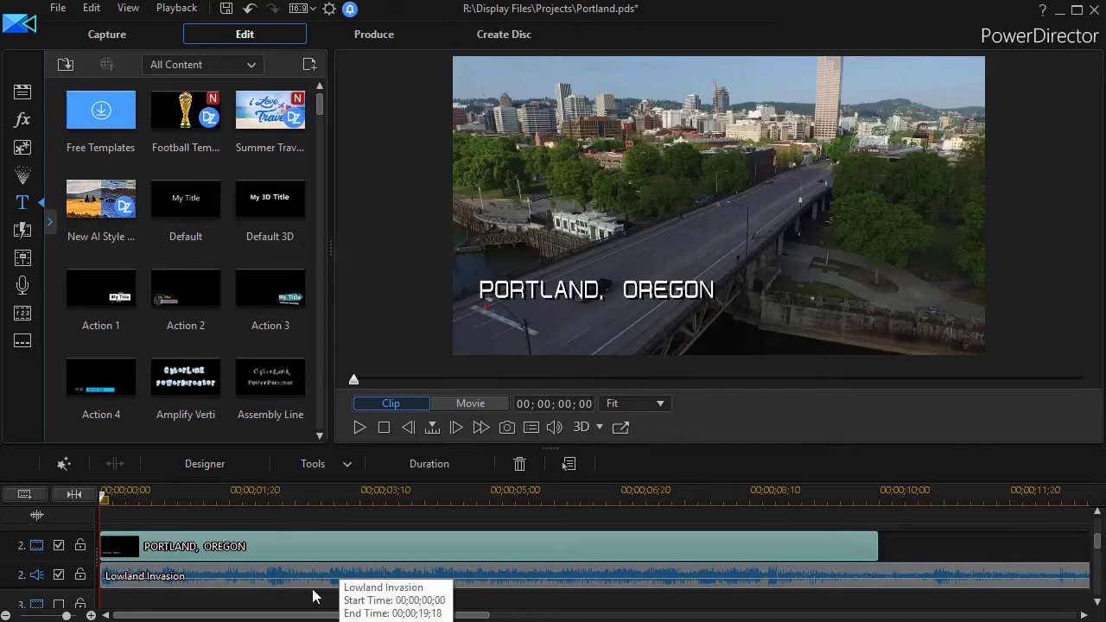
Give the PORTLAND, OREGON title a Pop-up I starting effect
double_click(339, 545)
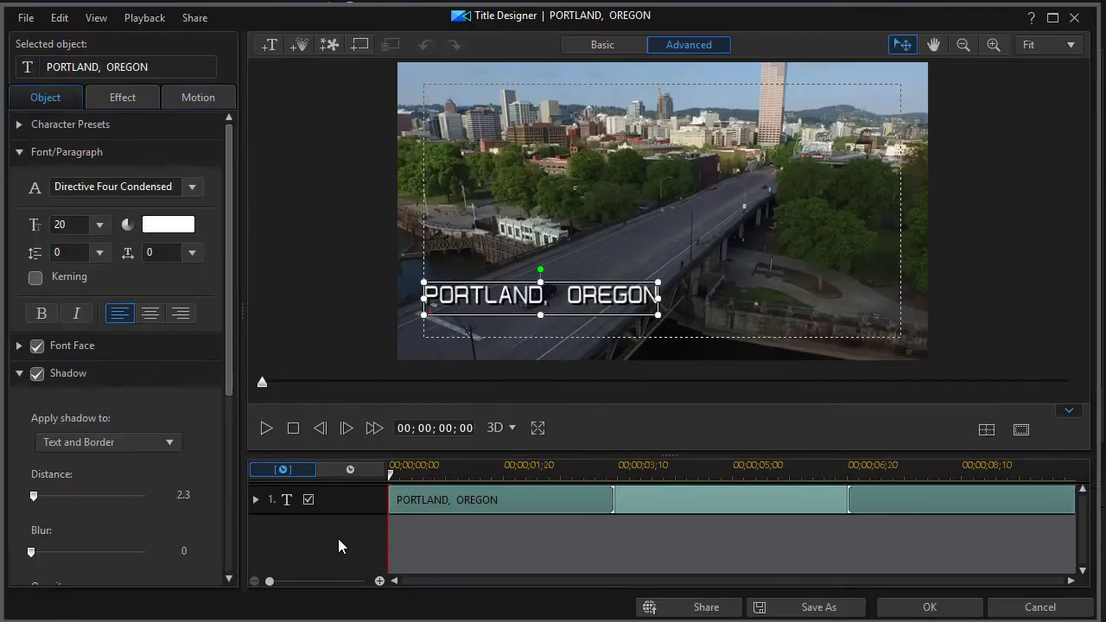
click(126, 99)
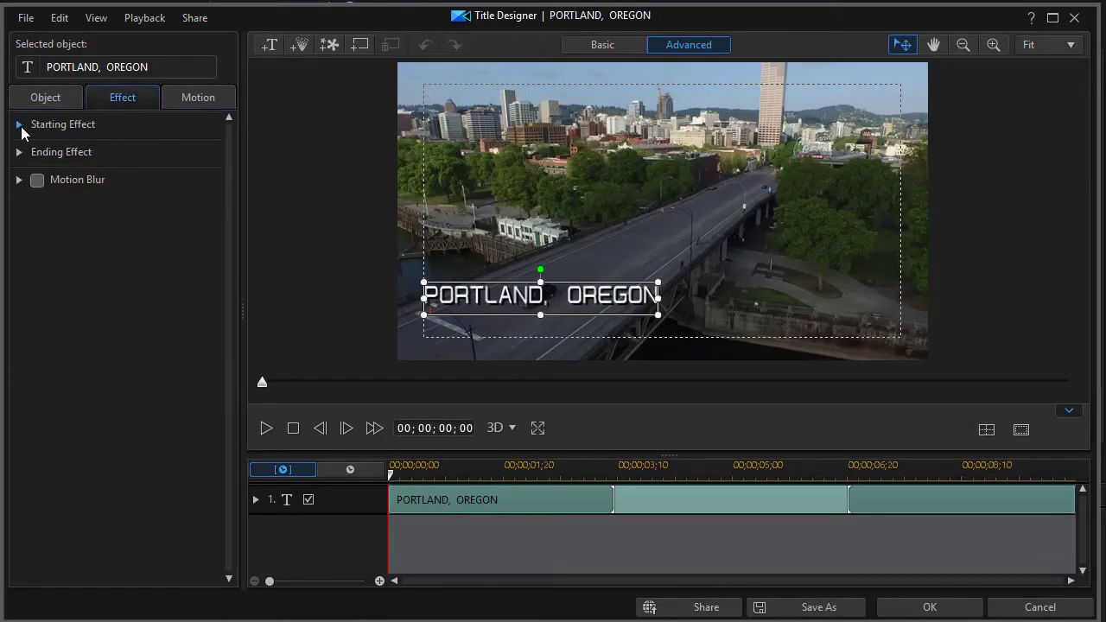
click(19, 126)
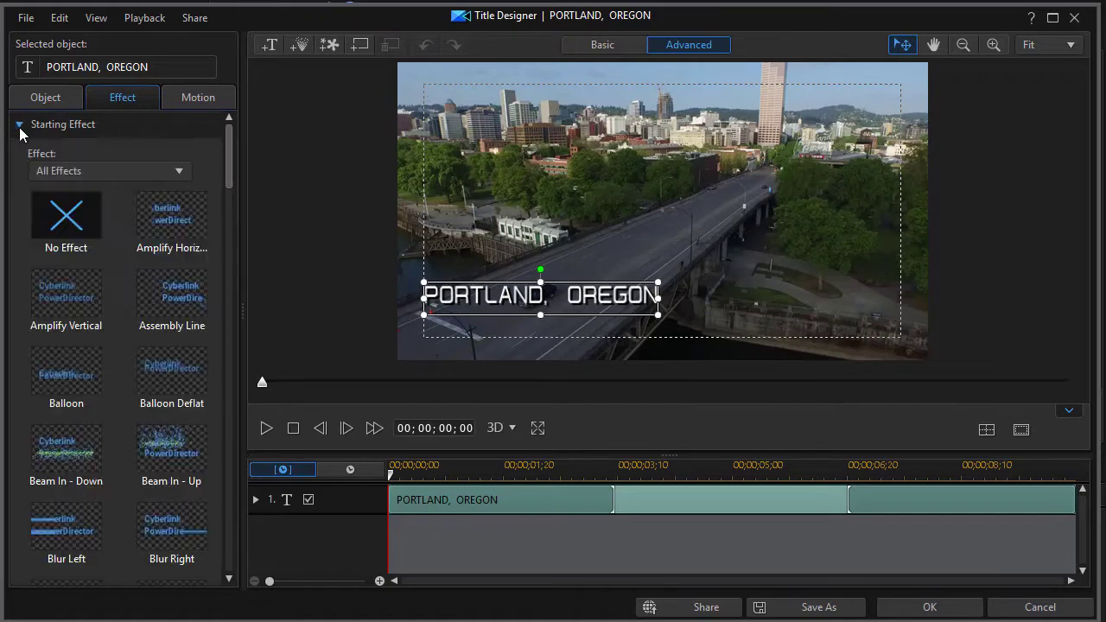
drag(227, 167, 221, 313)
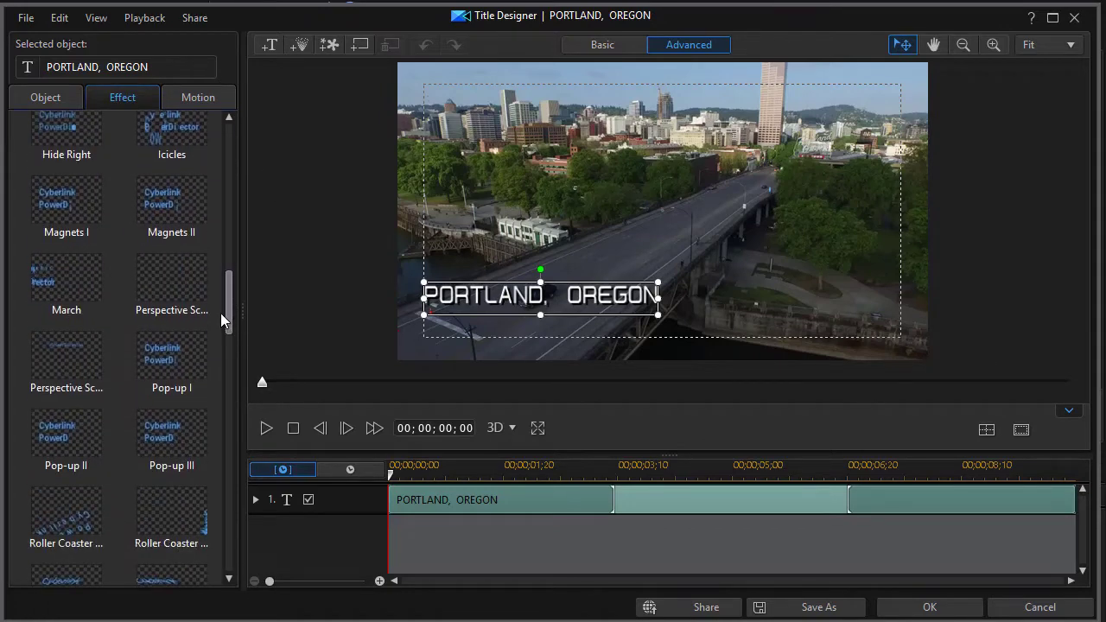
click(165, 353)
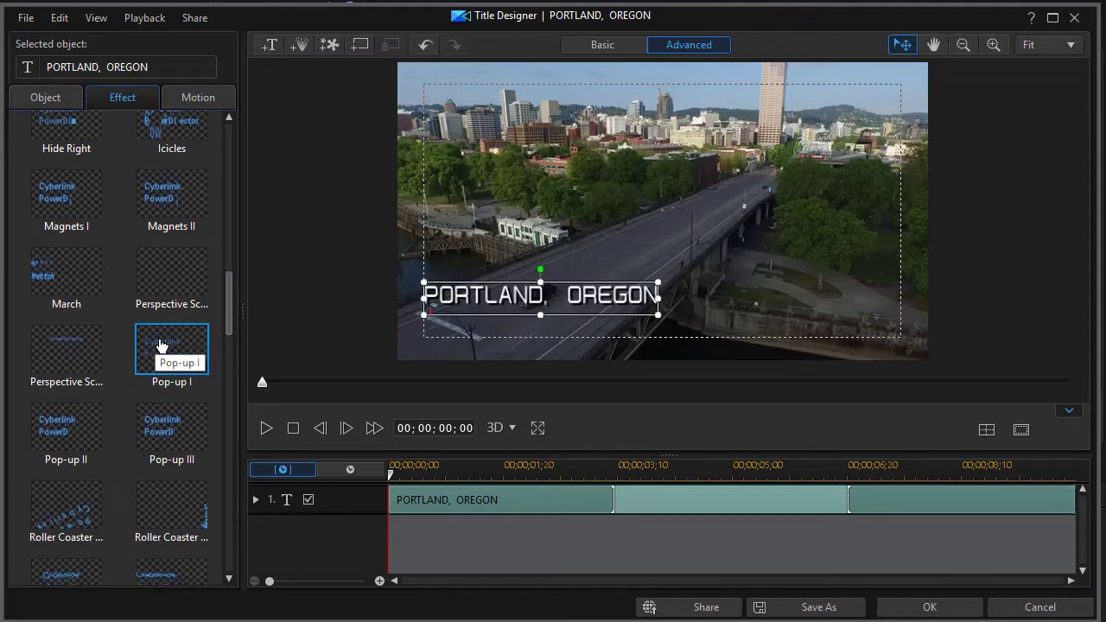
Preview the animation, shorten the Pop-up I entrance to end near 00;00;01;28, and close the designer
click(160, 345)
click(266, 428)
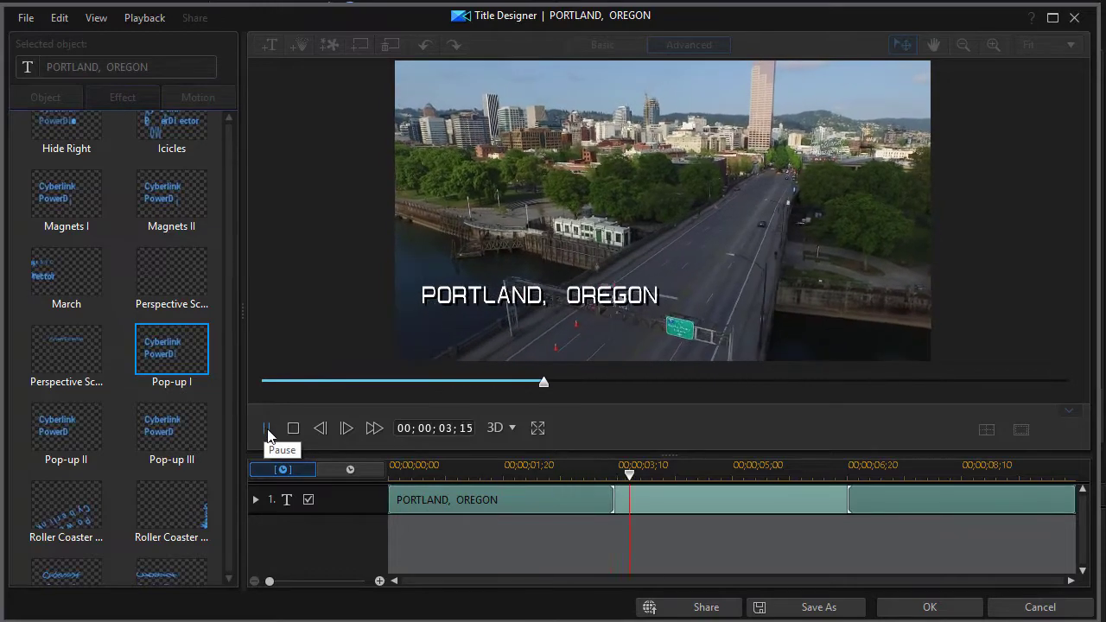
click(266, 428)
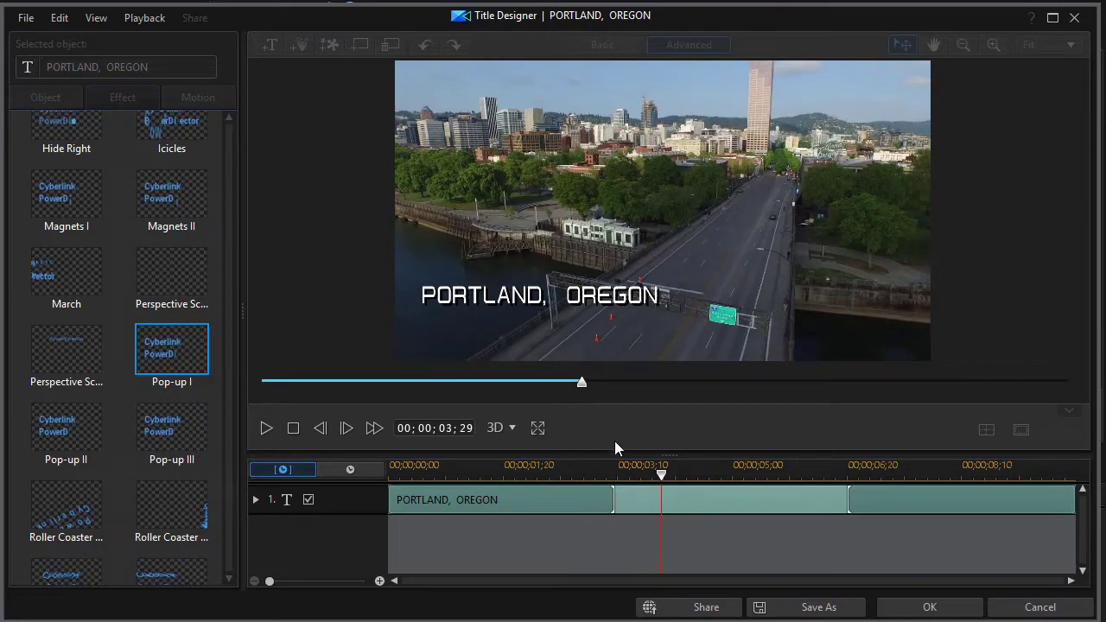
drag(615, 500, 521, 505)
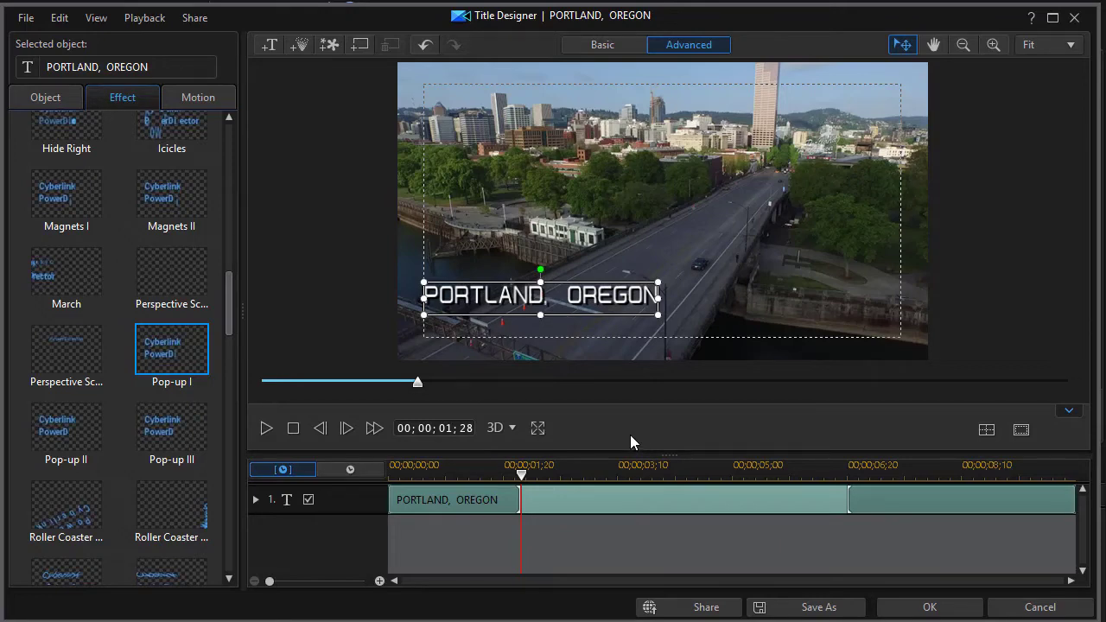
click(923, 607)
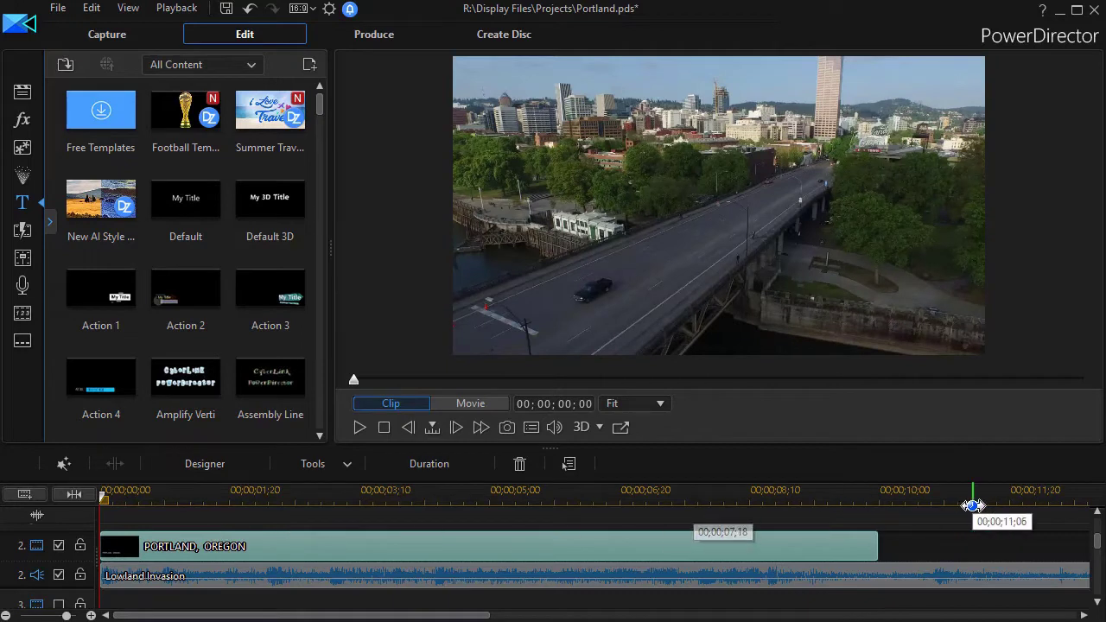
Place scanner.mp3 at the start of audio track 3
click(22, 91)
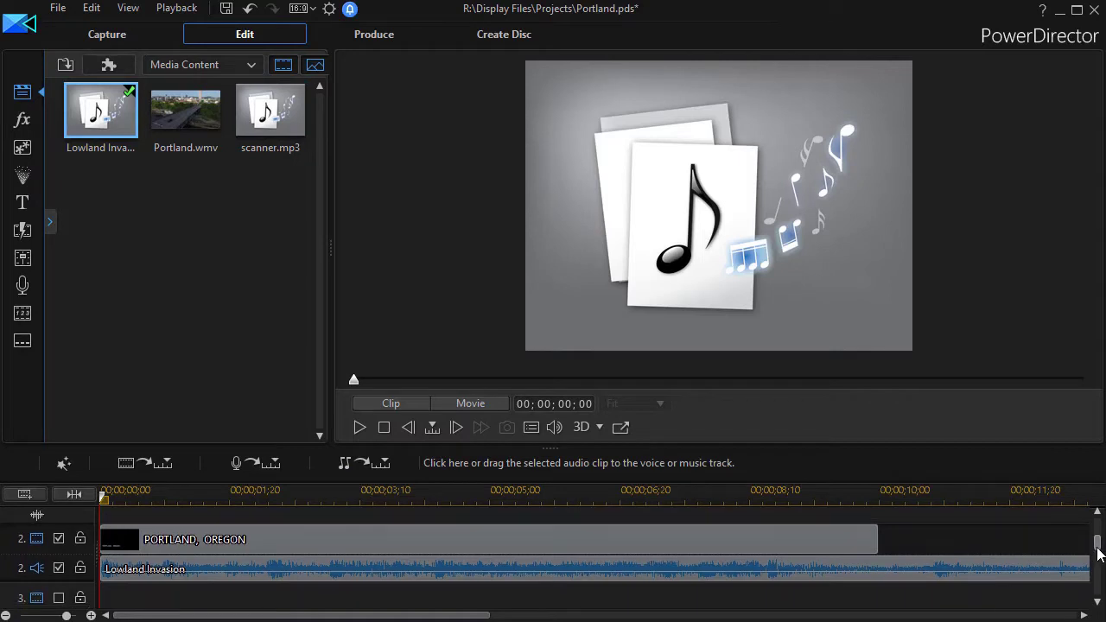
drag(1098, 553, 1098, 563)
drag(275, 115, 87, 594)
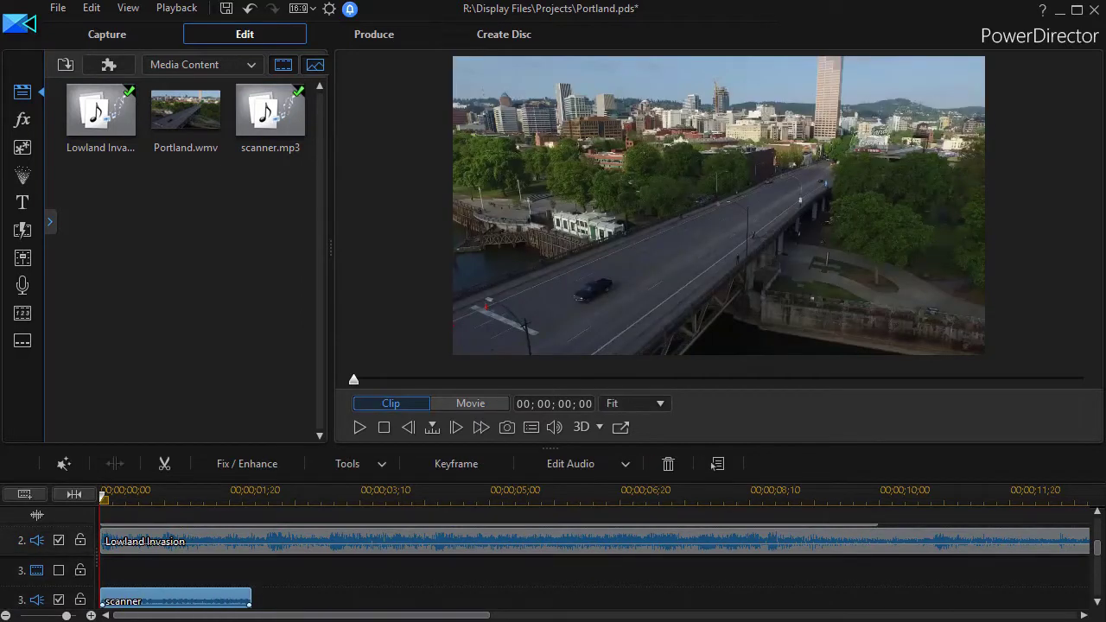
scroll(1099, 561, down, 1)
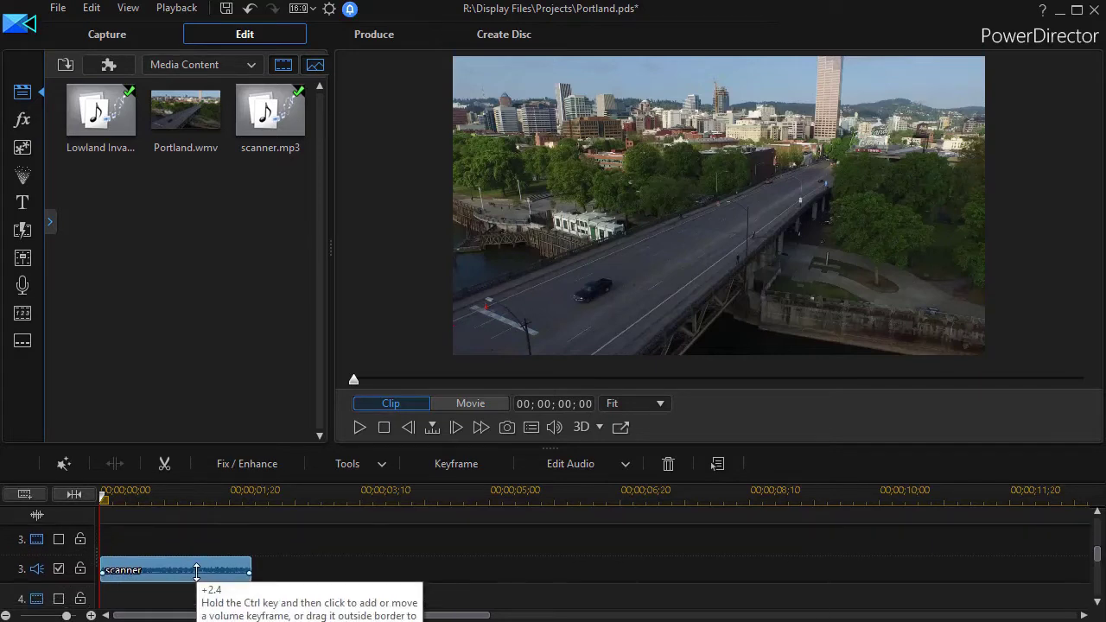
Raise the scanner clip's volume to about +11 and switch the preview to the whole movie
drag(196, 568, 209, 566)
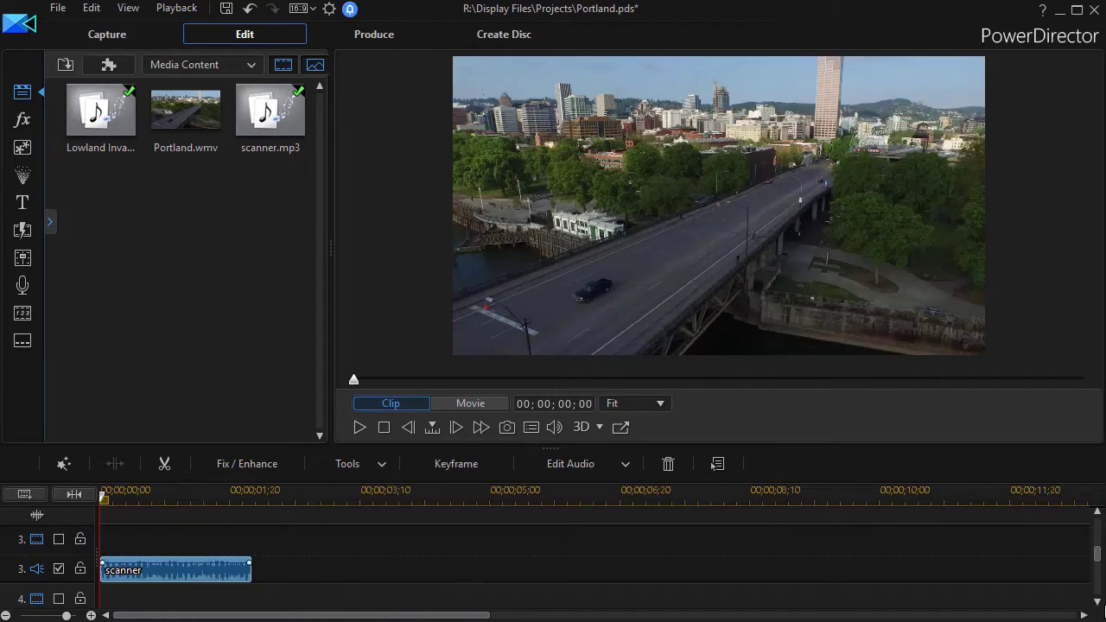
drag(1096, 554, 1095, 523)
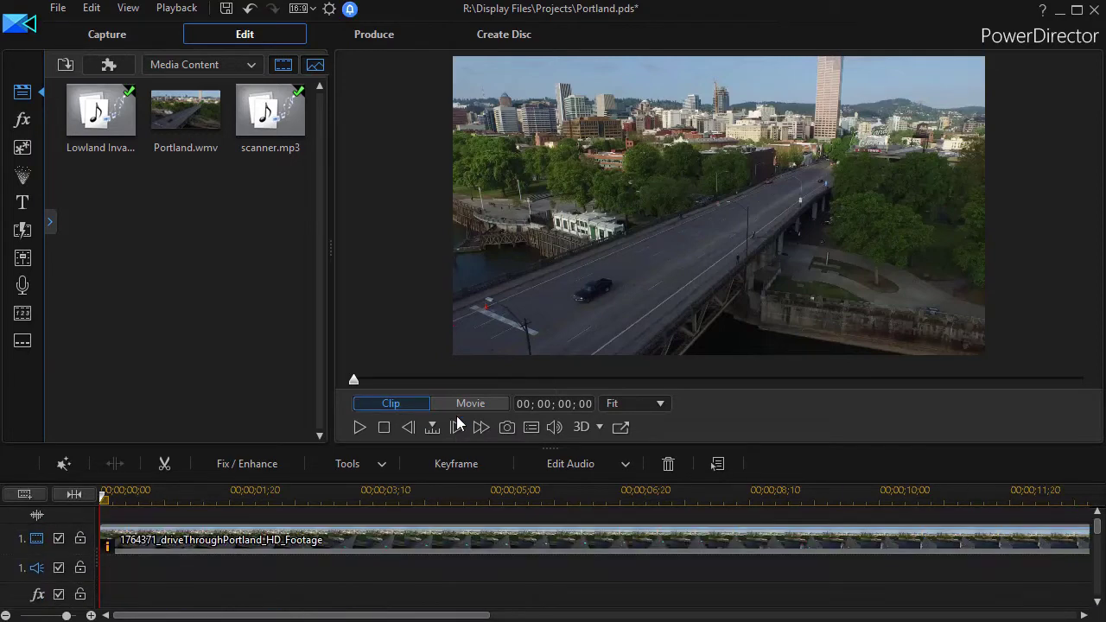
click(482, 403)
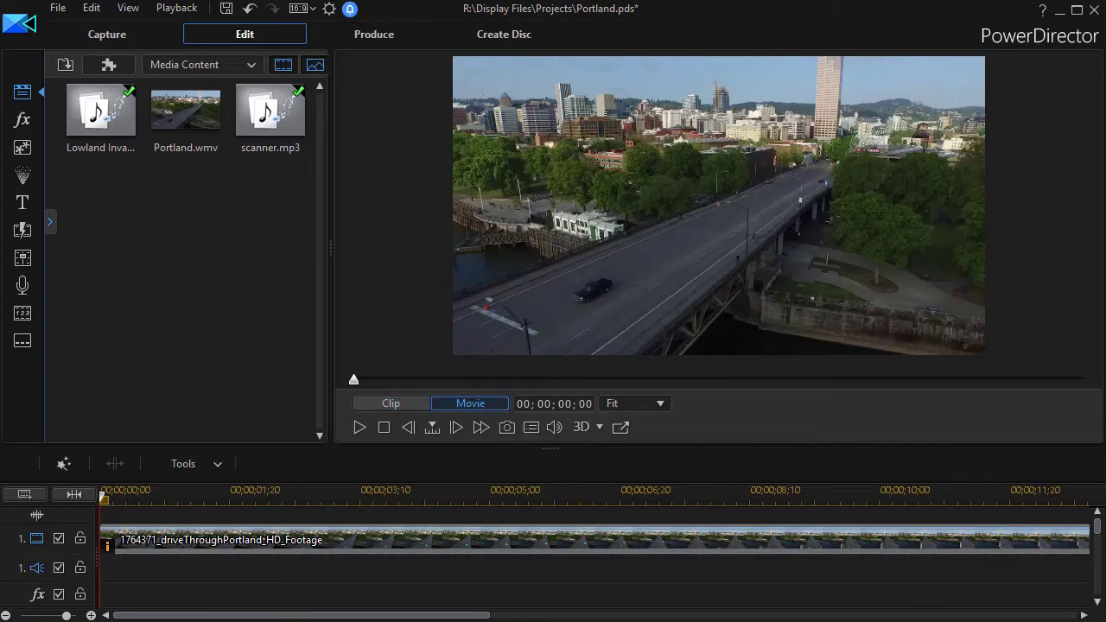
Play the movie from the start and pause at about 00;00;06;03 once the title has popped up
key(space)
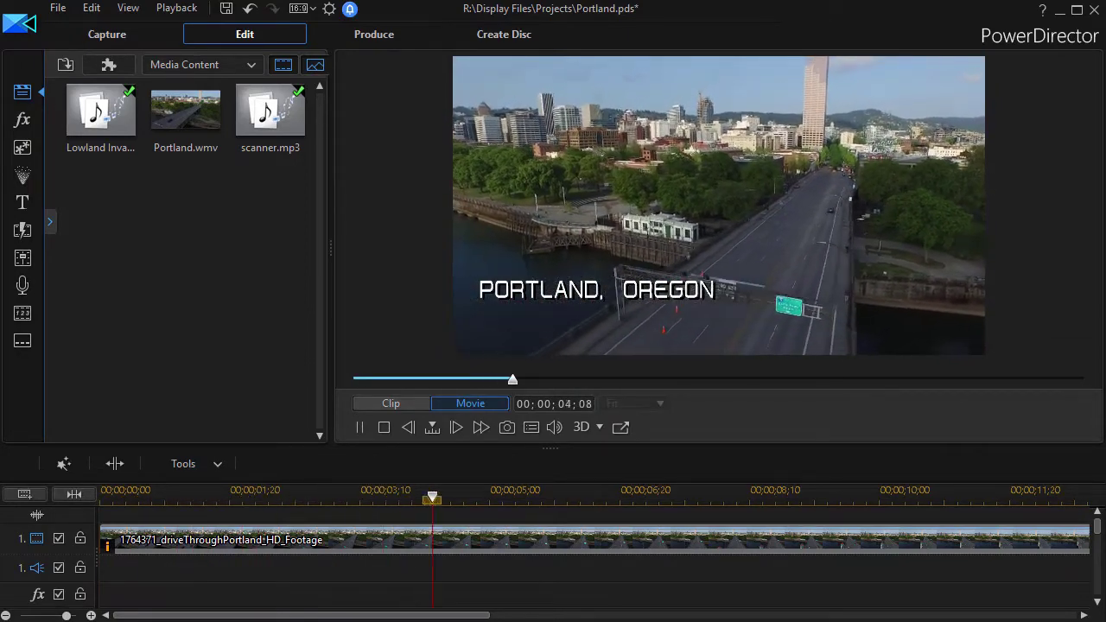
click(354, 424)
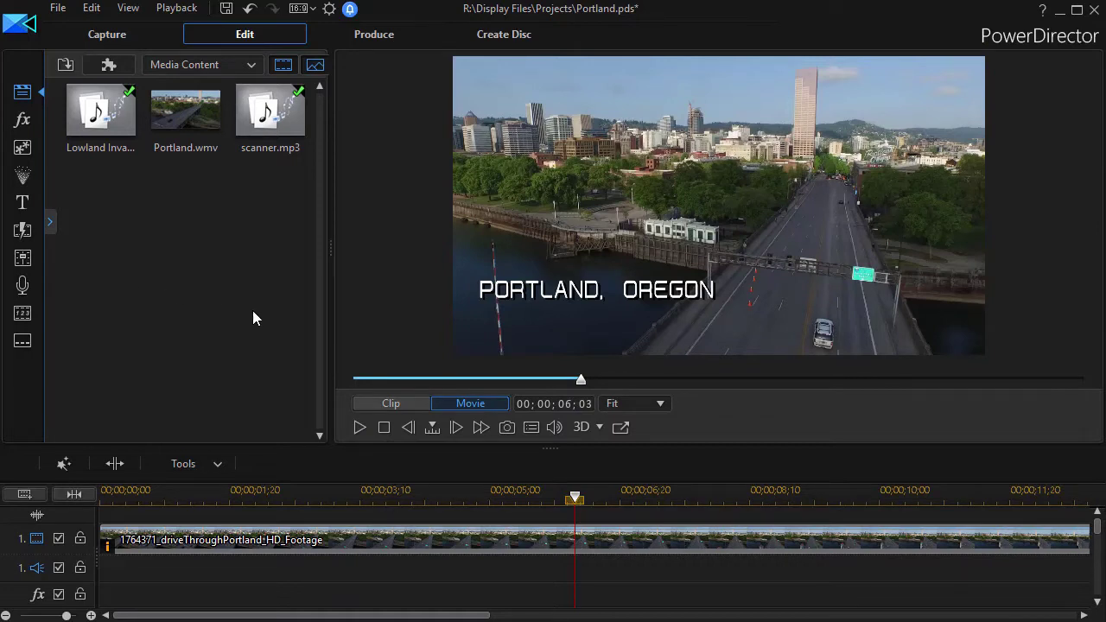
drag(1094, 526, 1096, 541)
Trim PORTLAND, OREGON to end near 3;26, then place a NewBlue Titler Pro 1.5 title on track 2 from 4;15 to 14;15
click(848, 553)
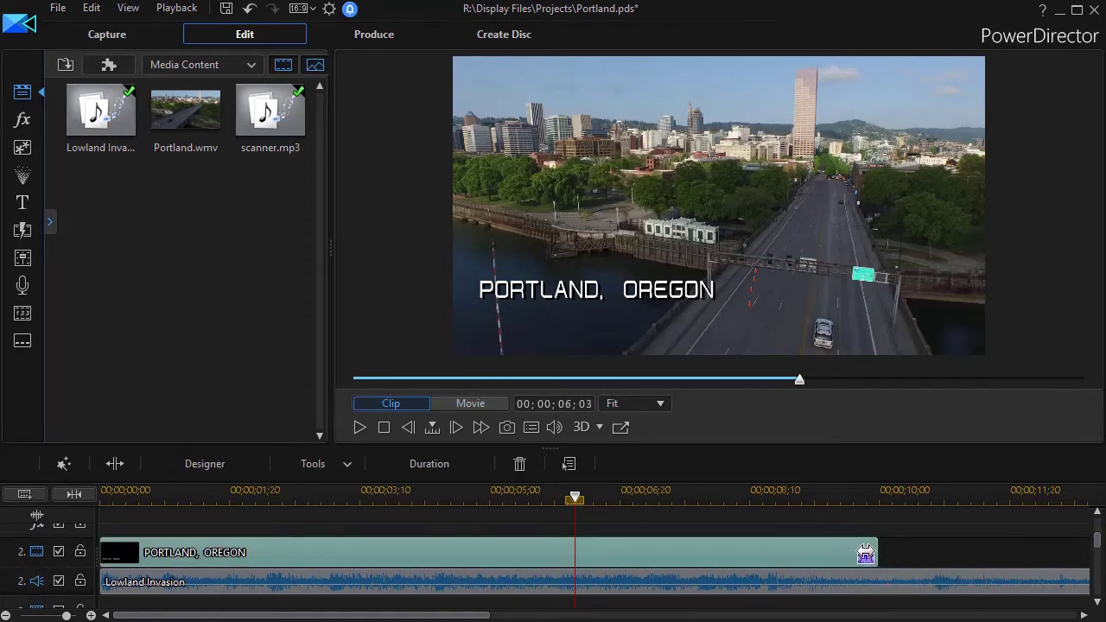
drag(865, 554, 400, 553)
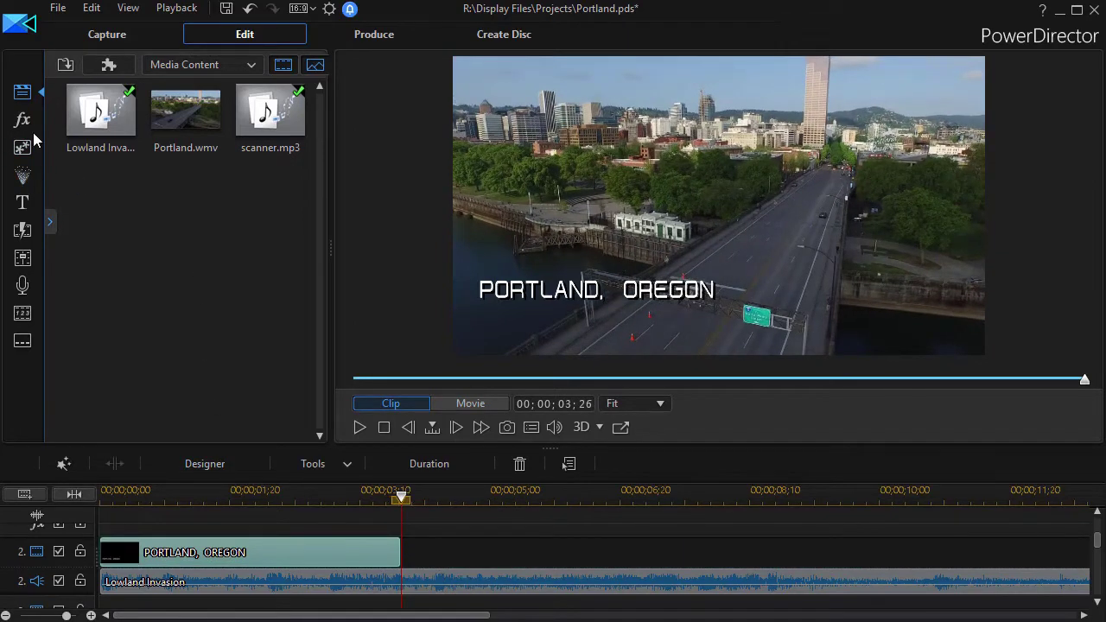
click(24, 201)
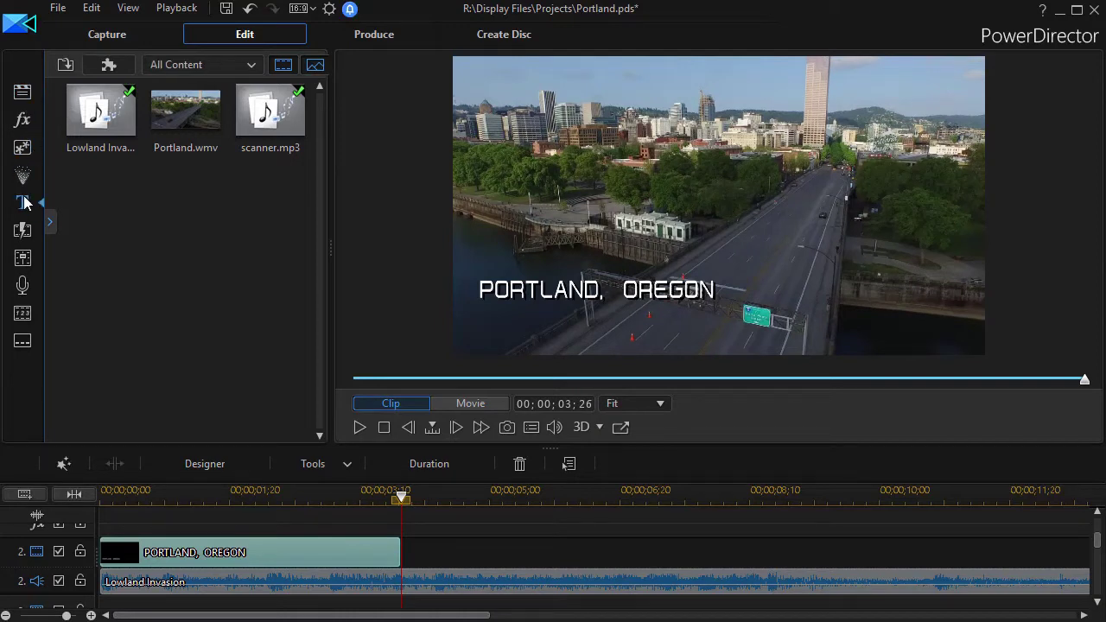
click(251, 65)
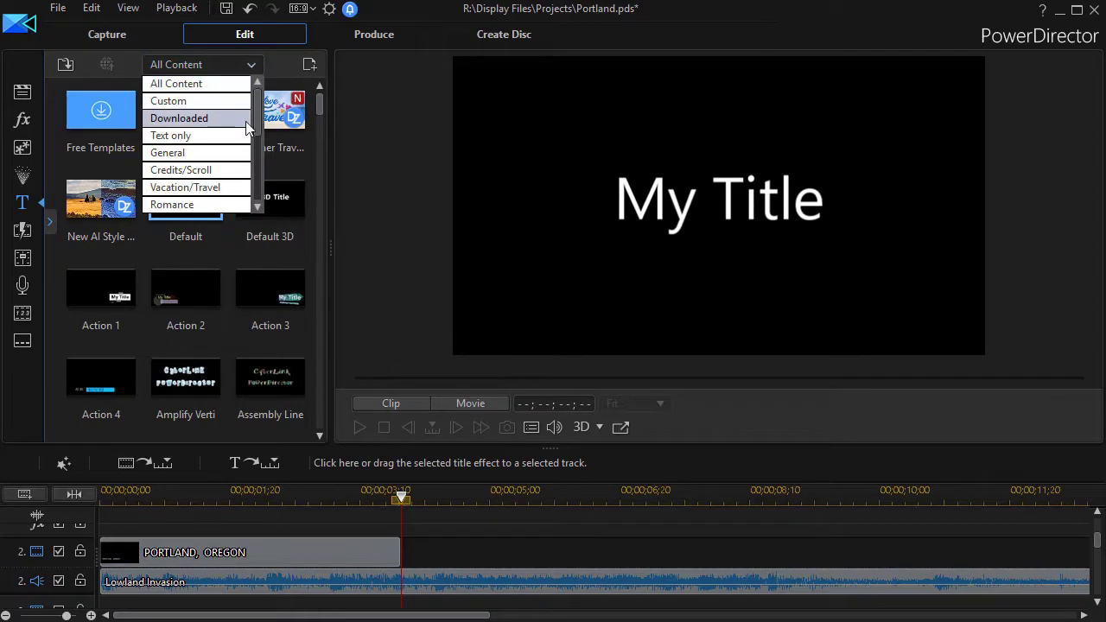
drag(256, 120, 255, 199)
click(199, 204)
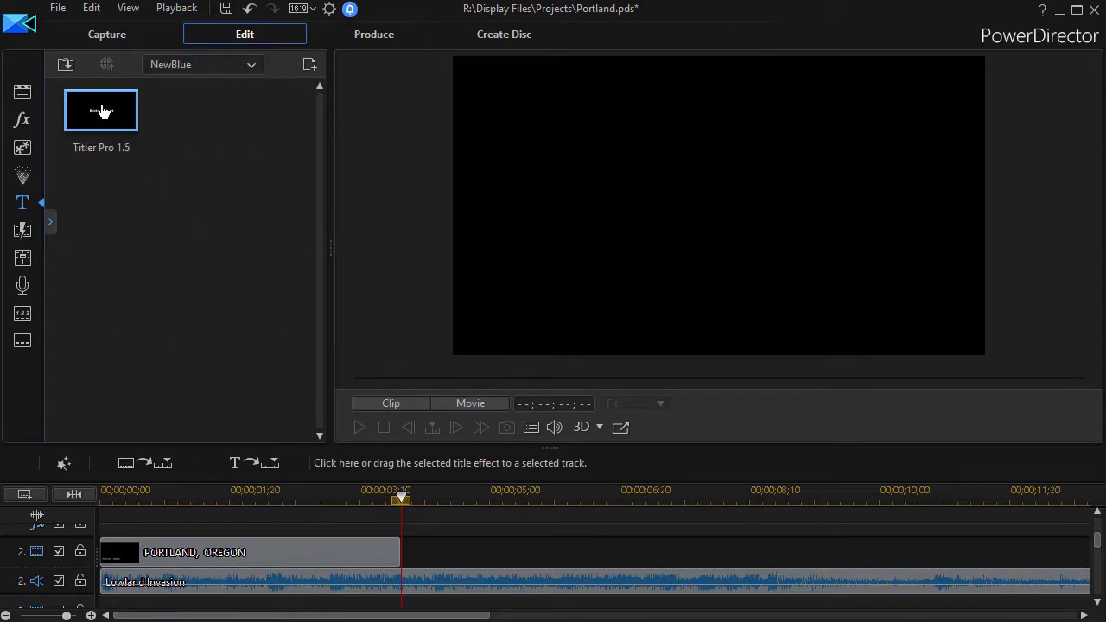
click(107, 122)
drag(105, 118, 508, 574)
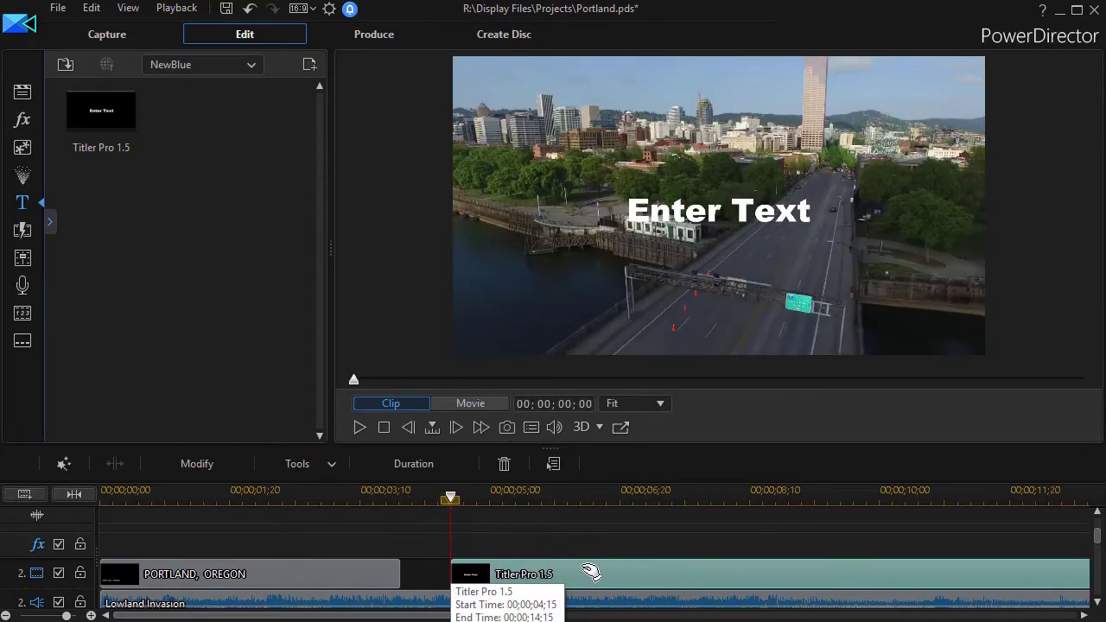
Open the Titler Pro 1.5 clip in NewBlue Titler Pro and widen its window
double_click(576, 569)
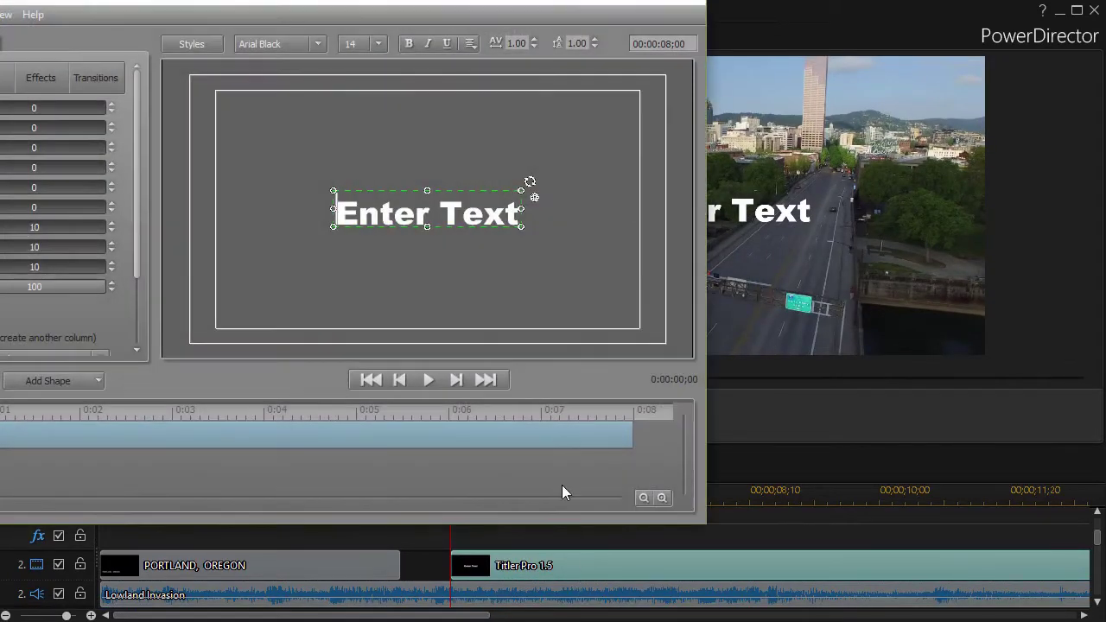
drag(273, 3, 386, 19)
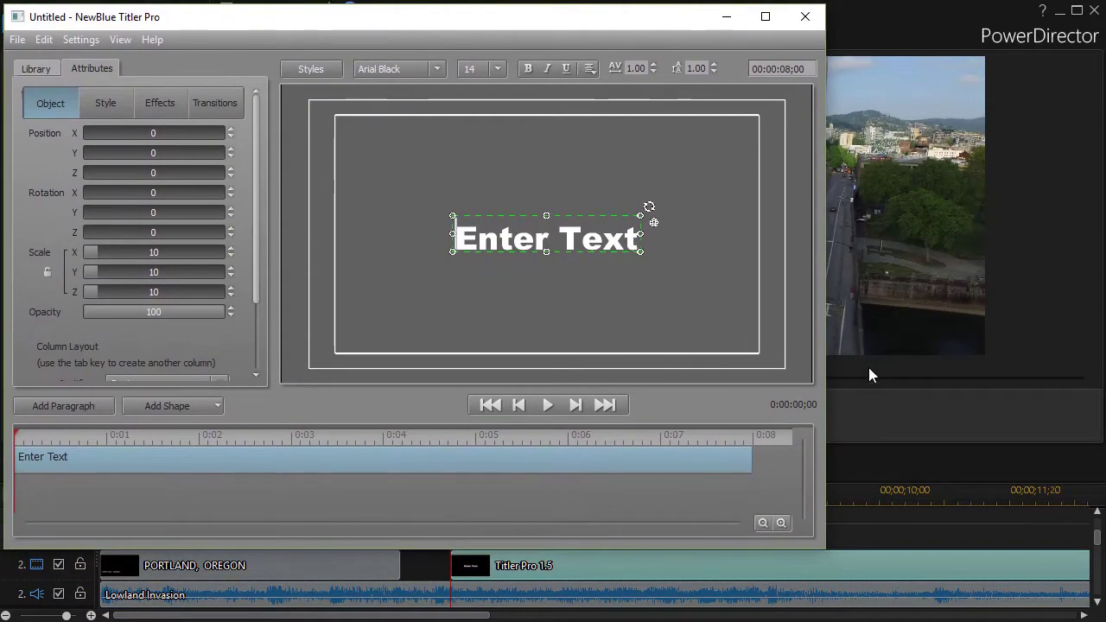
drag(825, 361, 1097, 361)
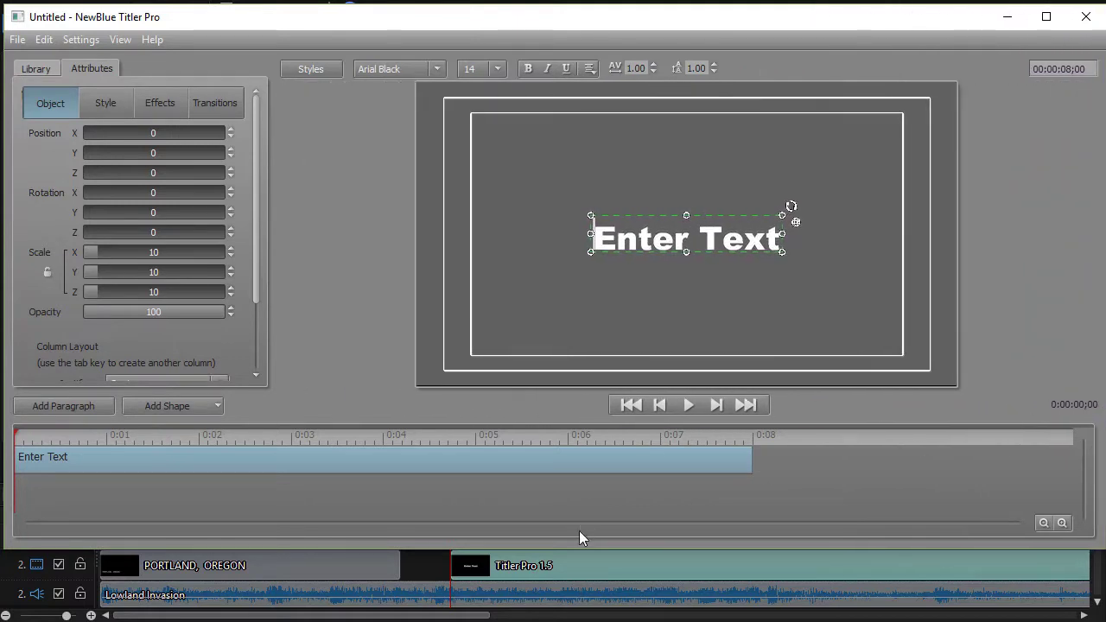
At about 0:06;20, replace the Enter Text placeholder with 'FRIDAY, JUNE 4 9:15 AM'
click(452, 272)
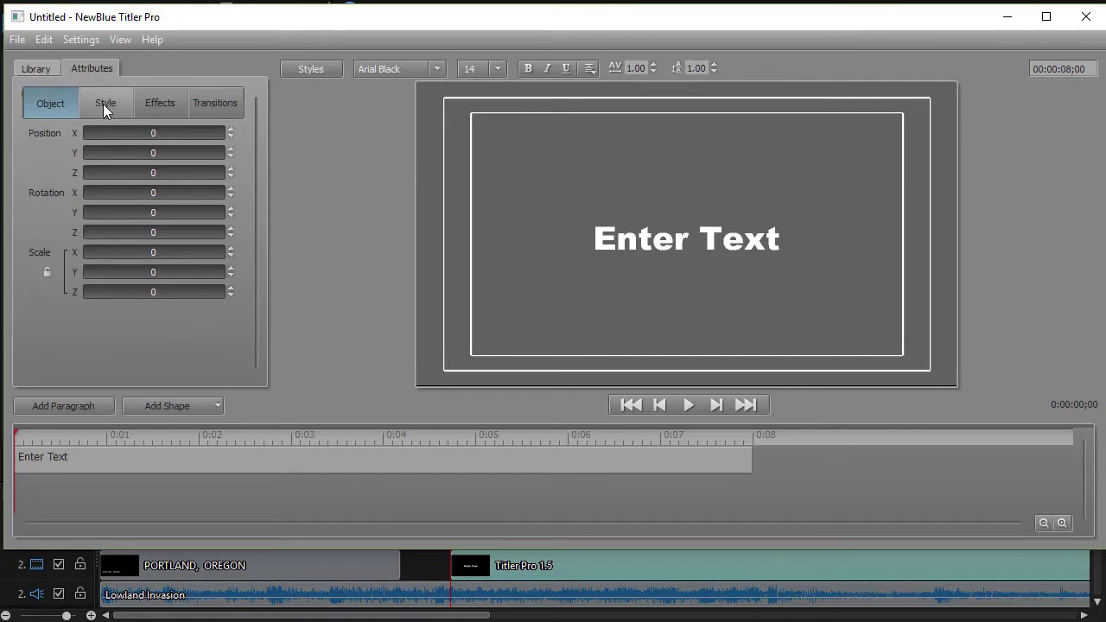
click(642, 439)
right_click(655, 459)
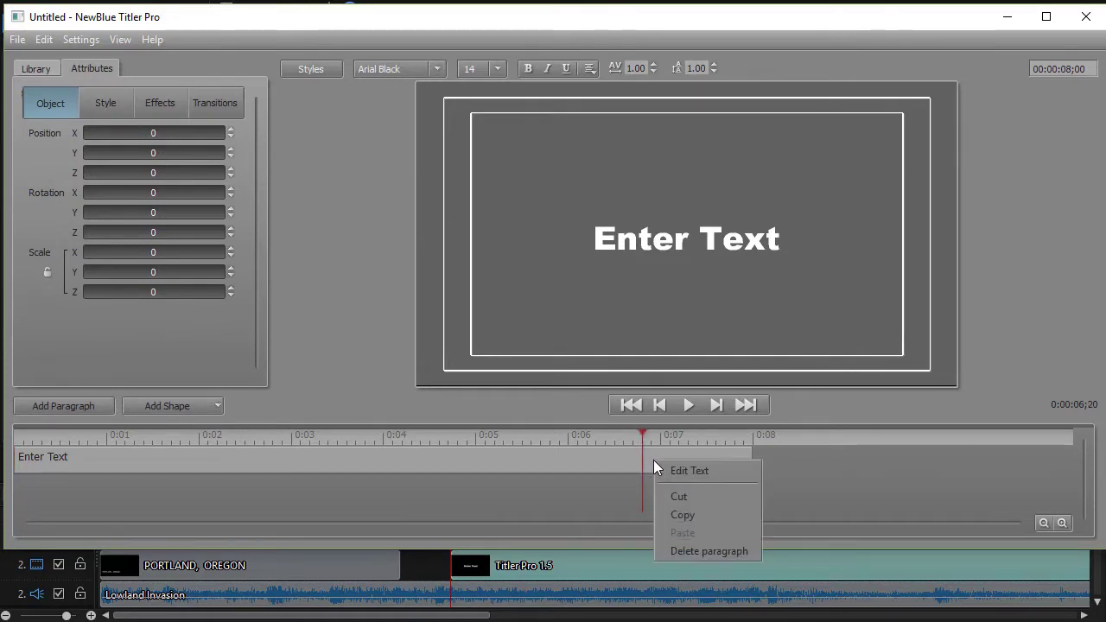
click(682, 473)
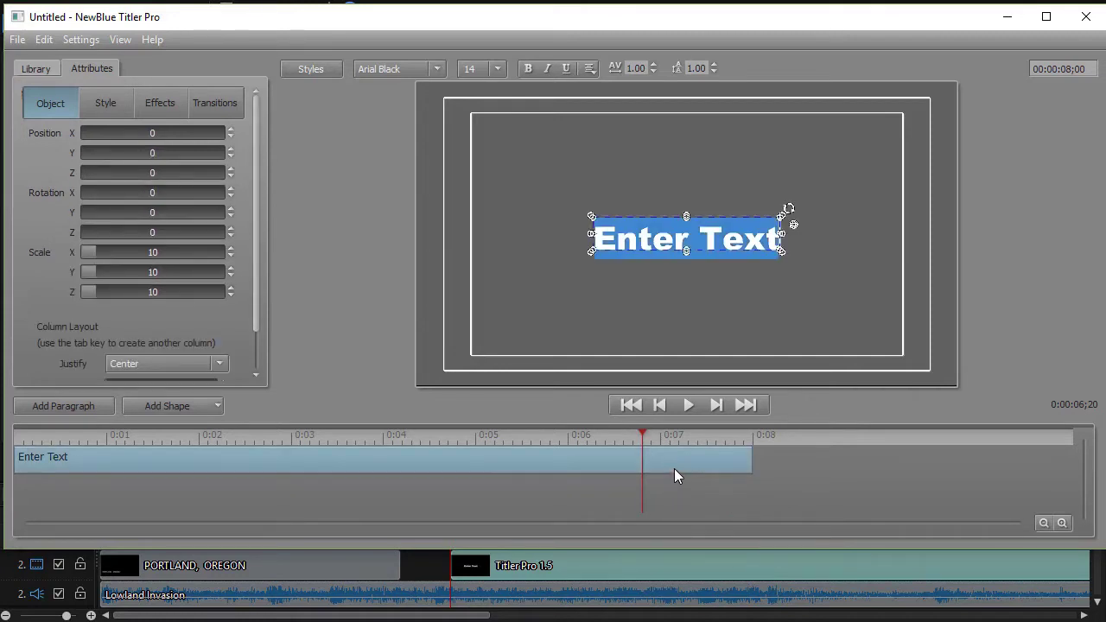
text(FRID)
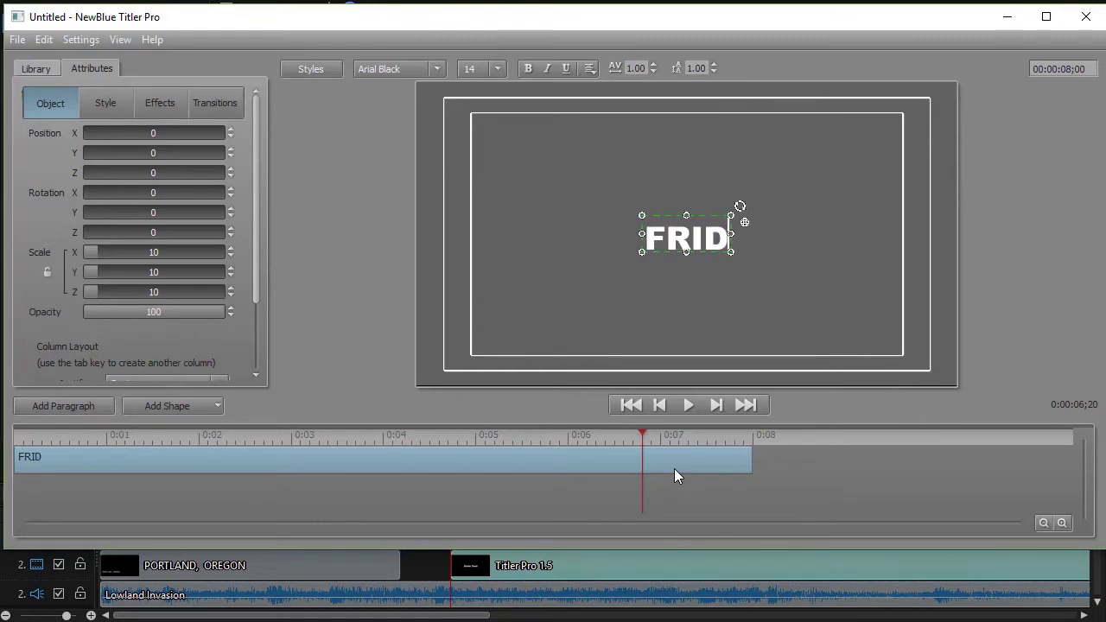
text(AY, JU)
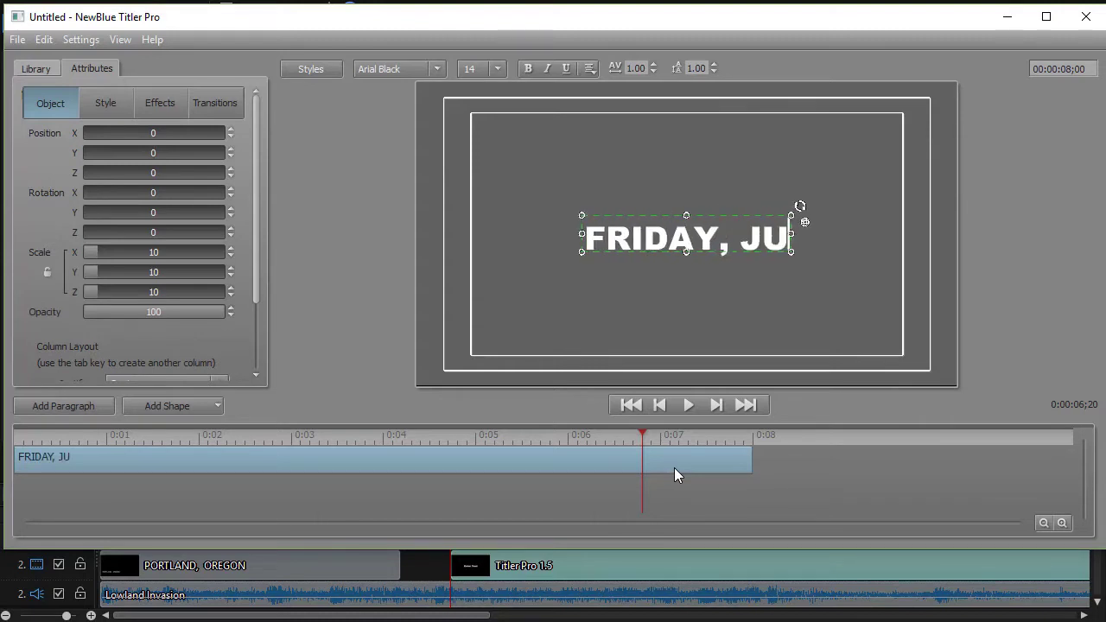
text(NE 4)
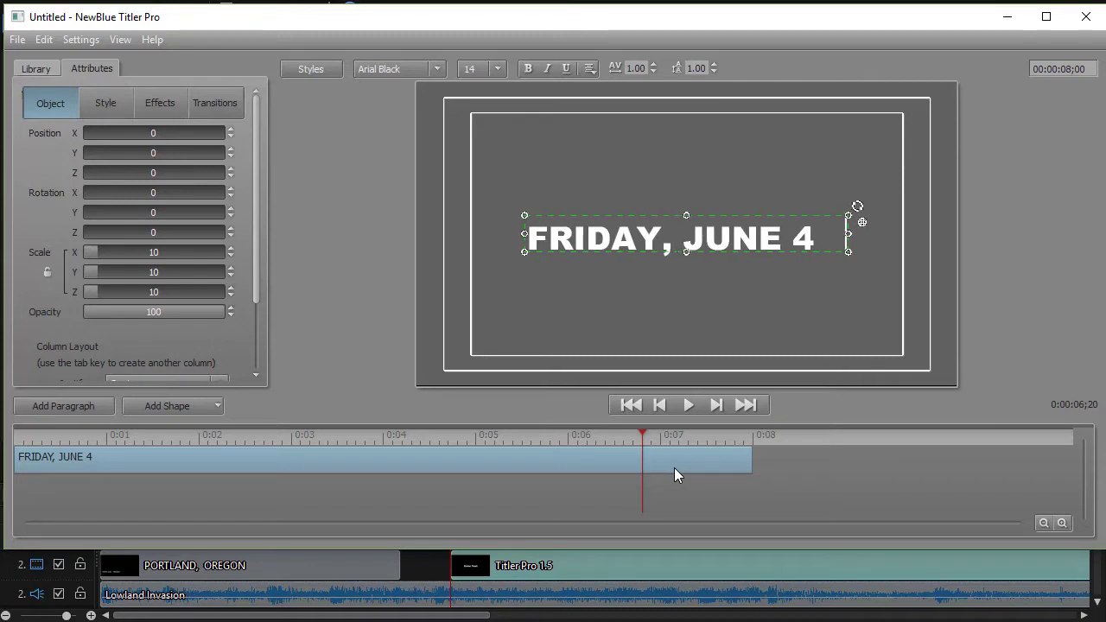
text(   9:)
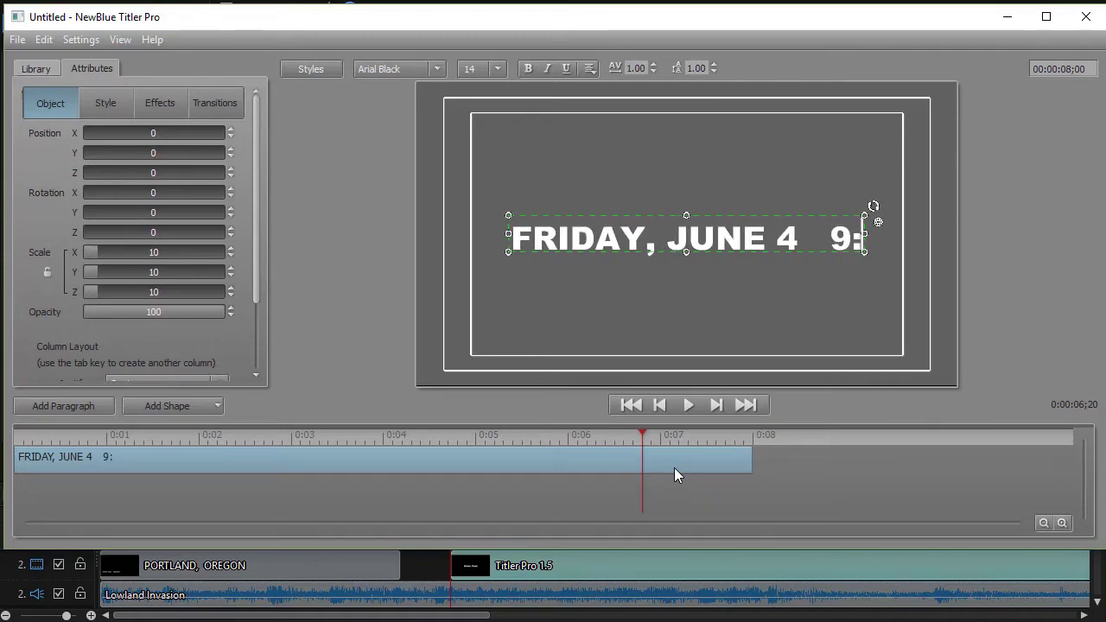
text(15)
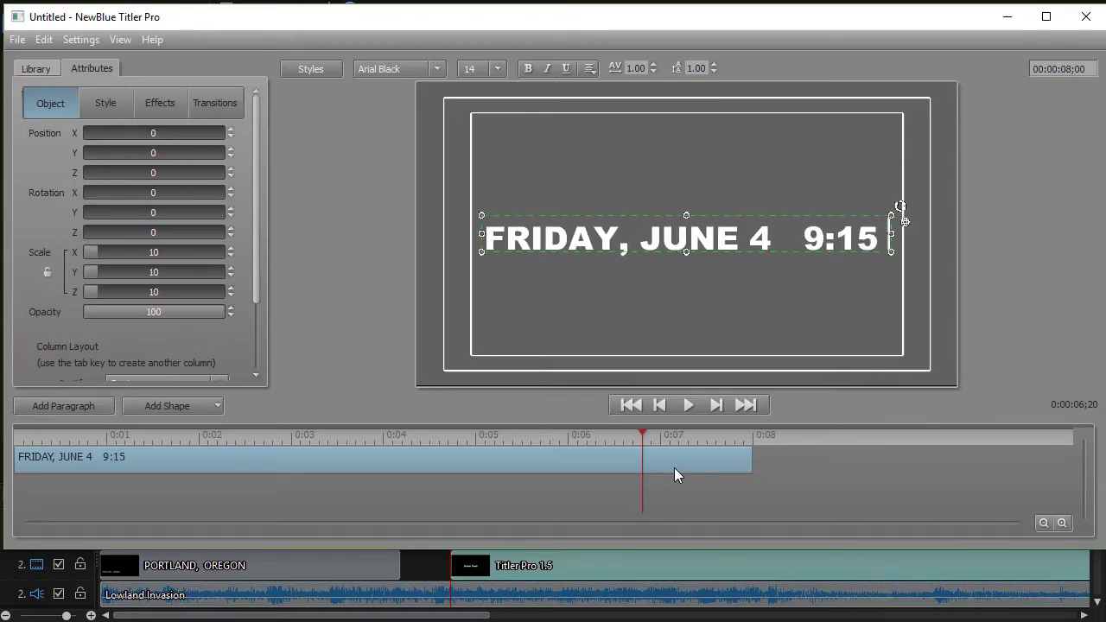
text( AM)
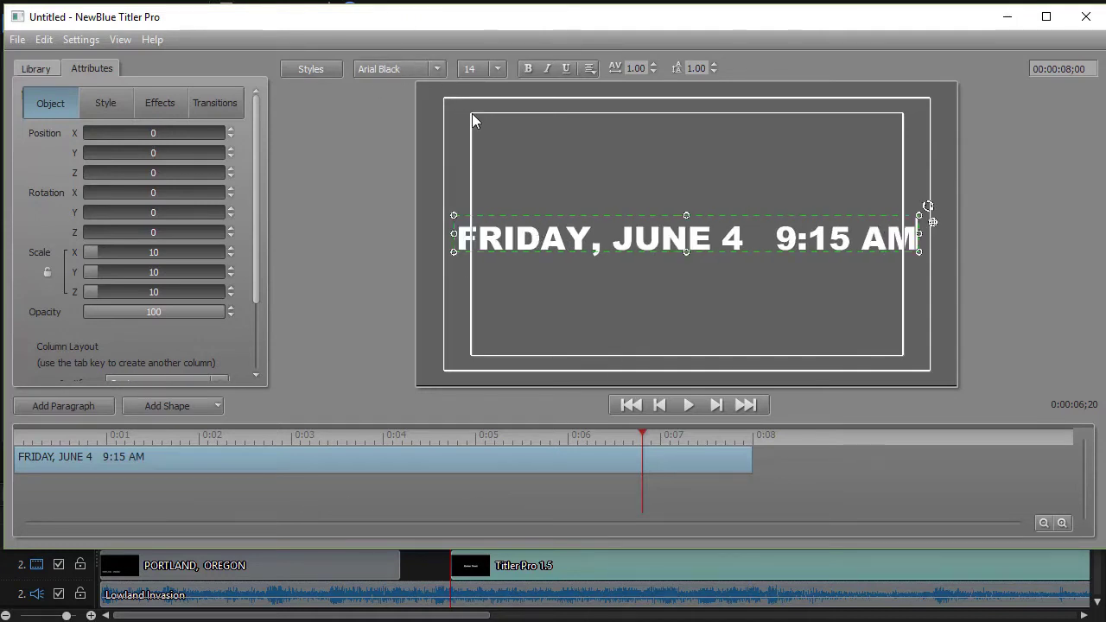
Set the whole date line to Directive Four Condensed in bold
click(463, 239)
key(ctrl+a)
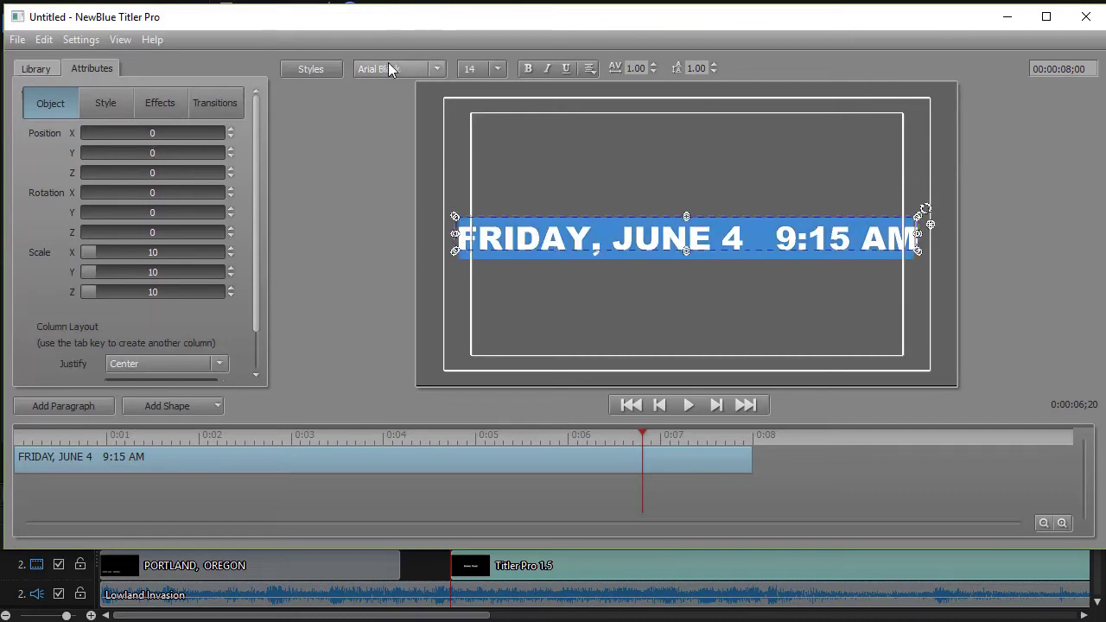
click(437, 70)
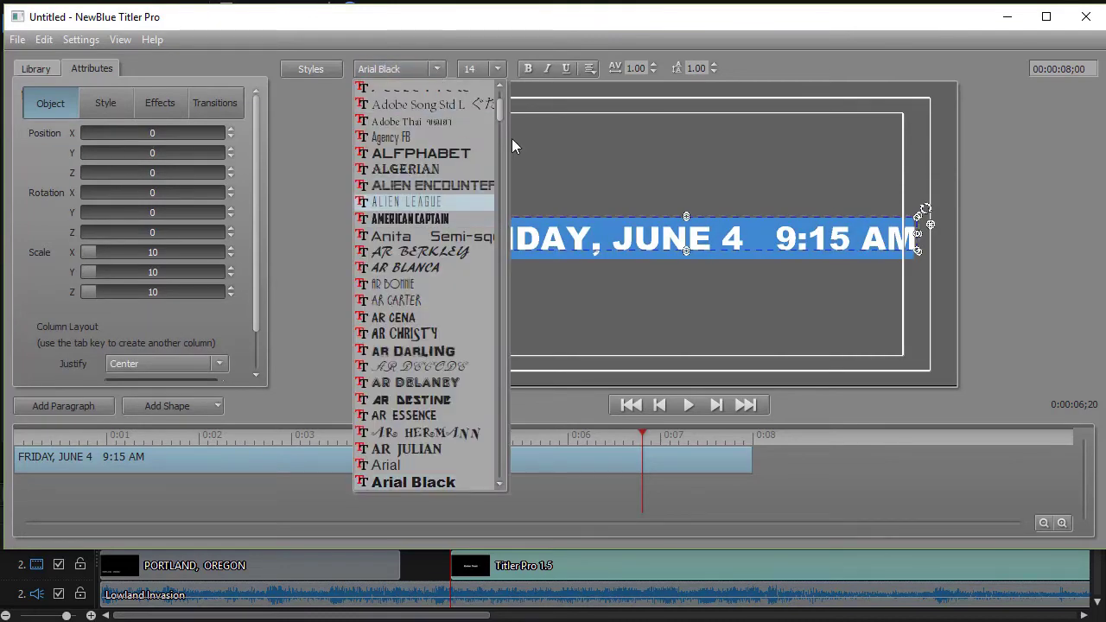
drag(500, 110, 504, 200)
click(422, 221)
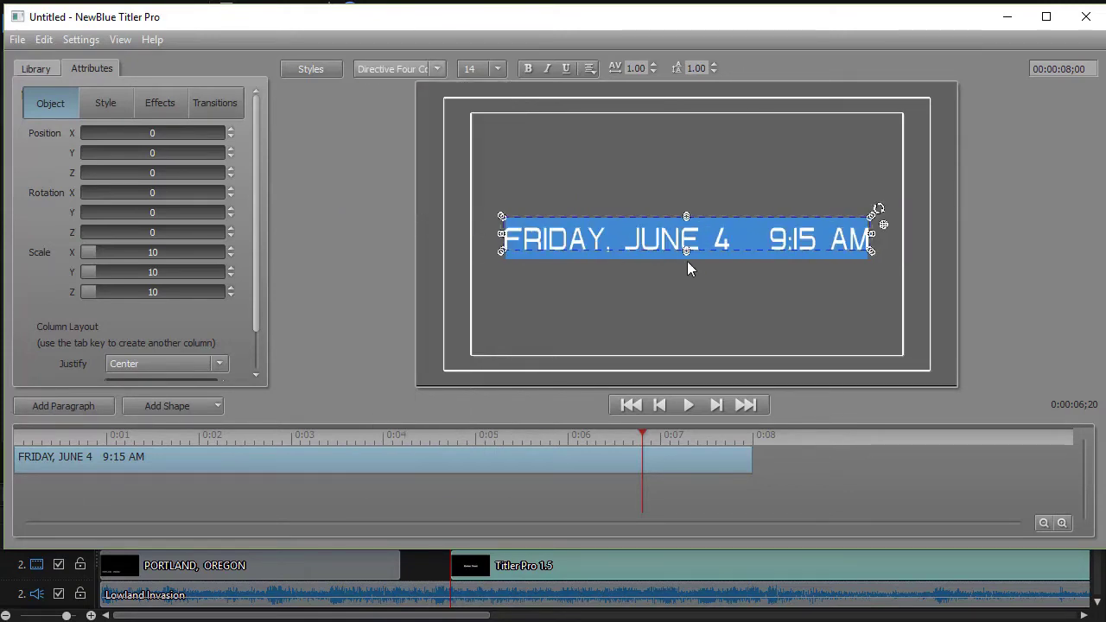
click(528, 69)
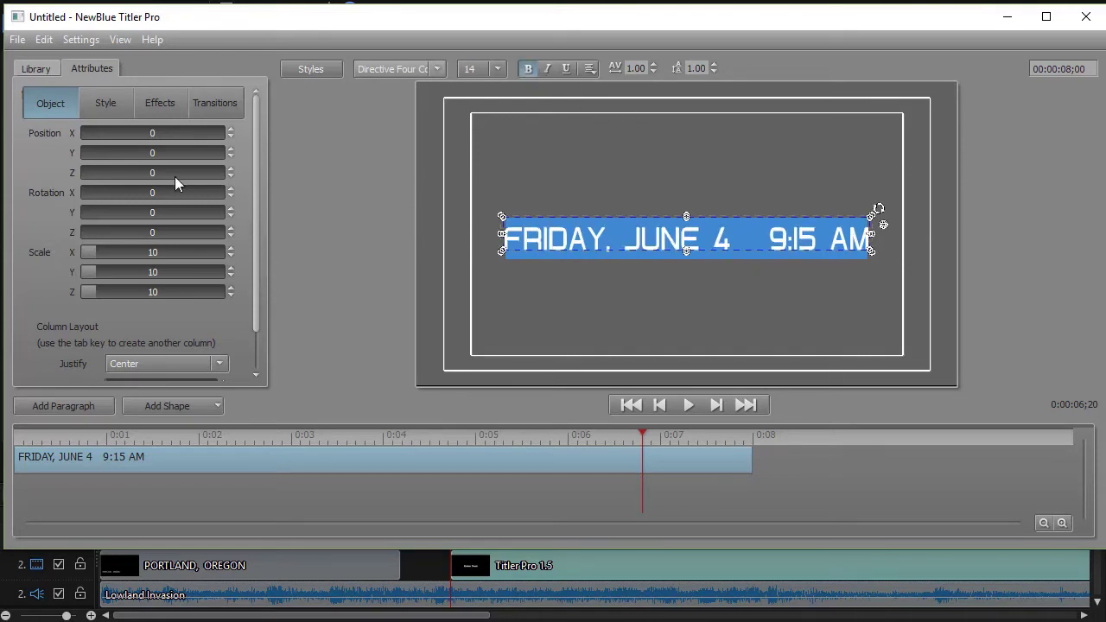
Add a 2D Shadow style layer to the date title, blur 15 and offset 2, -2
click(105, 103)
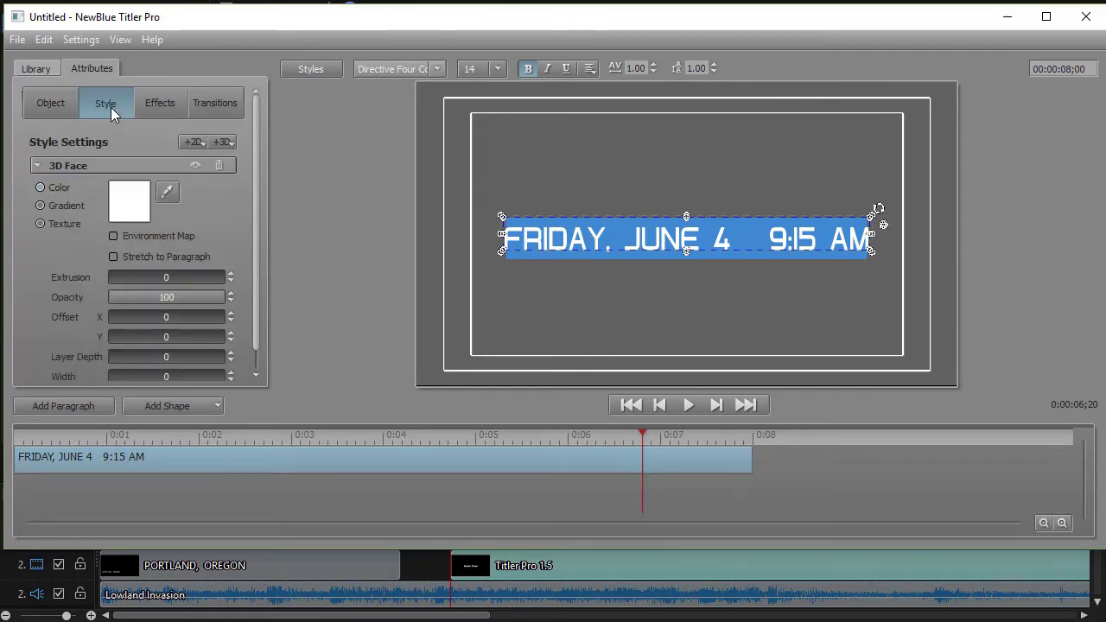
click(191, 142)
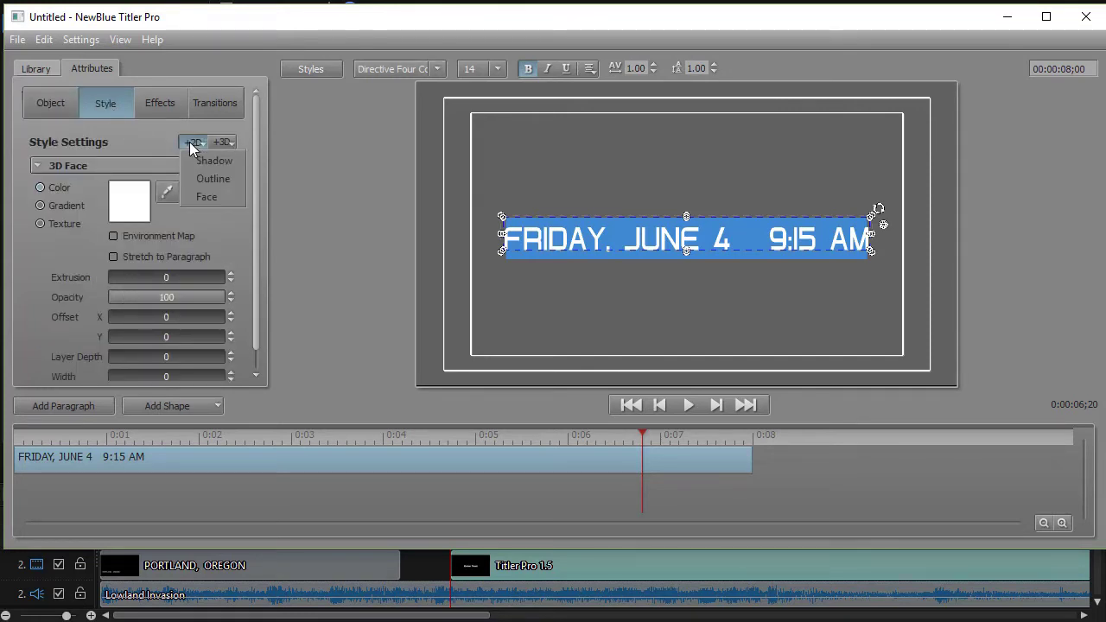
click(217, 163)
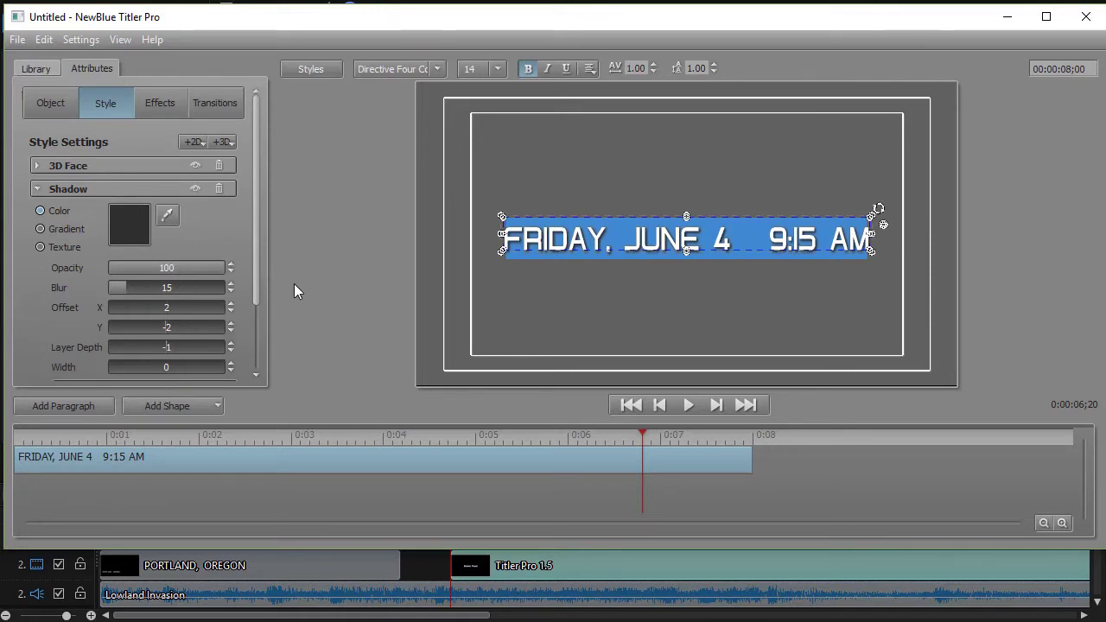
click(497, 69)
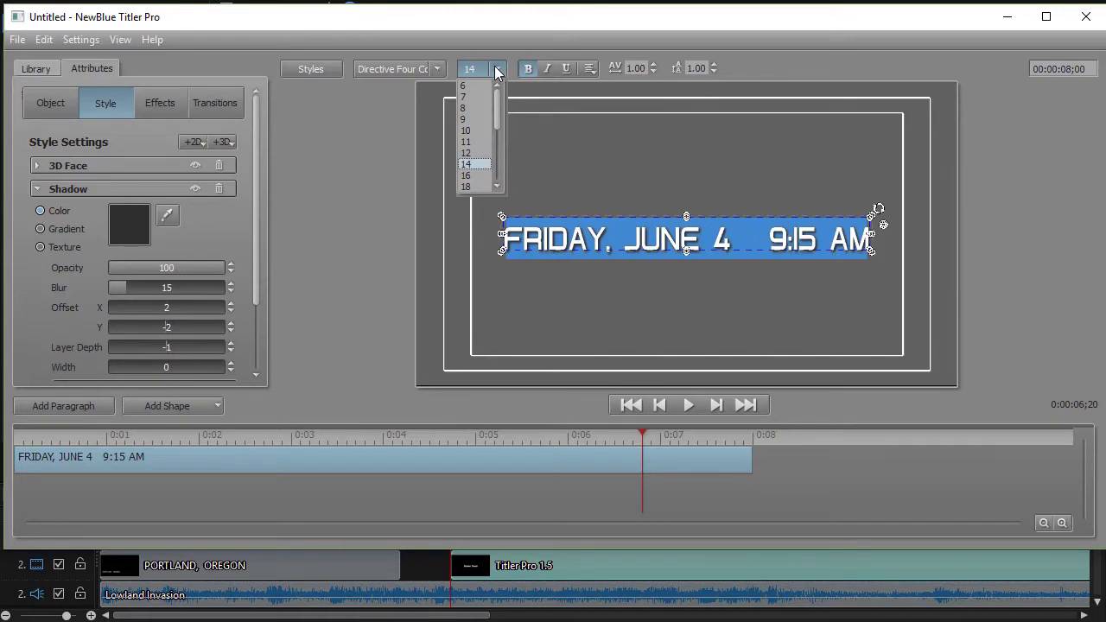
Set the date title to font size 10 and move it to the frame's lower-left corner
click(467, 132)
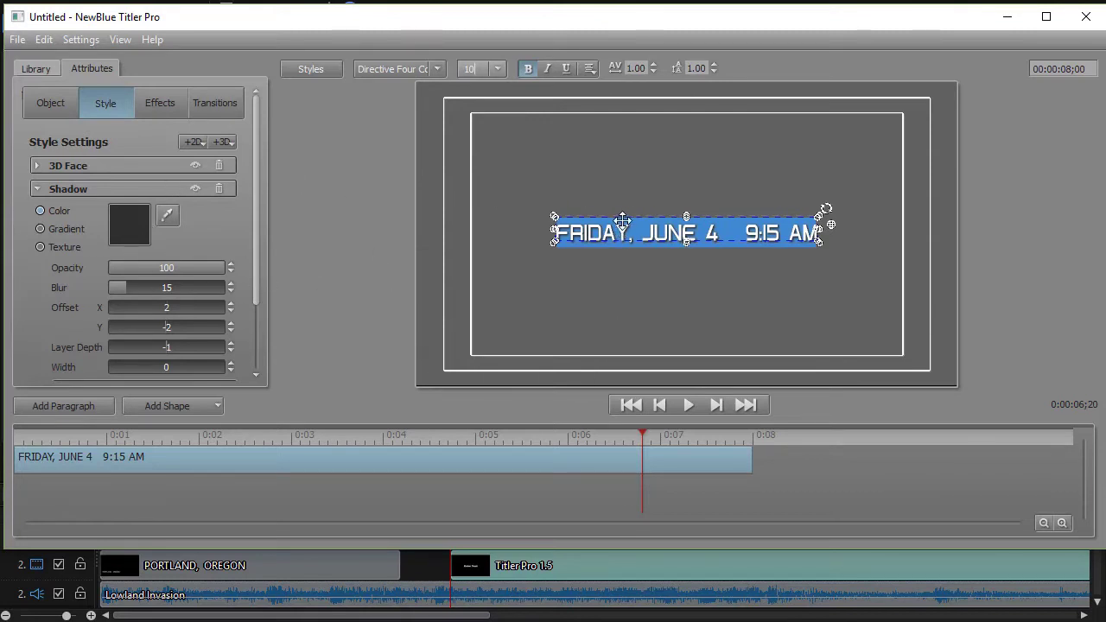
drag(623, 217, 562, 347)
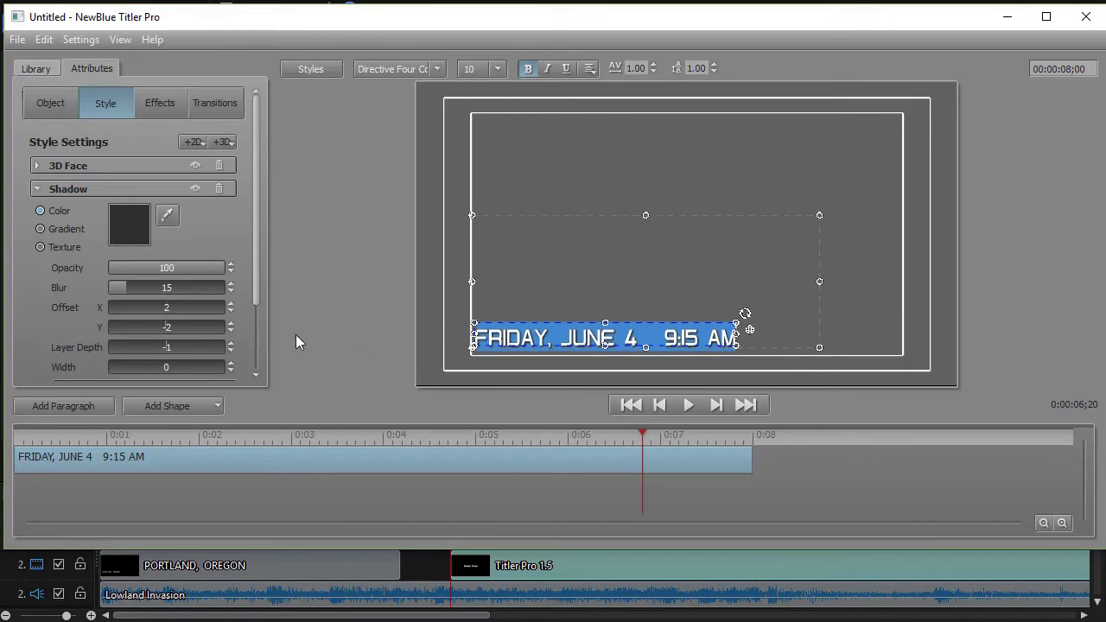
click(42, 68)
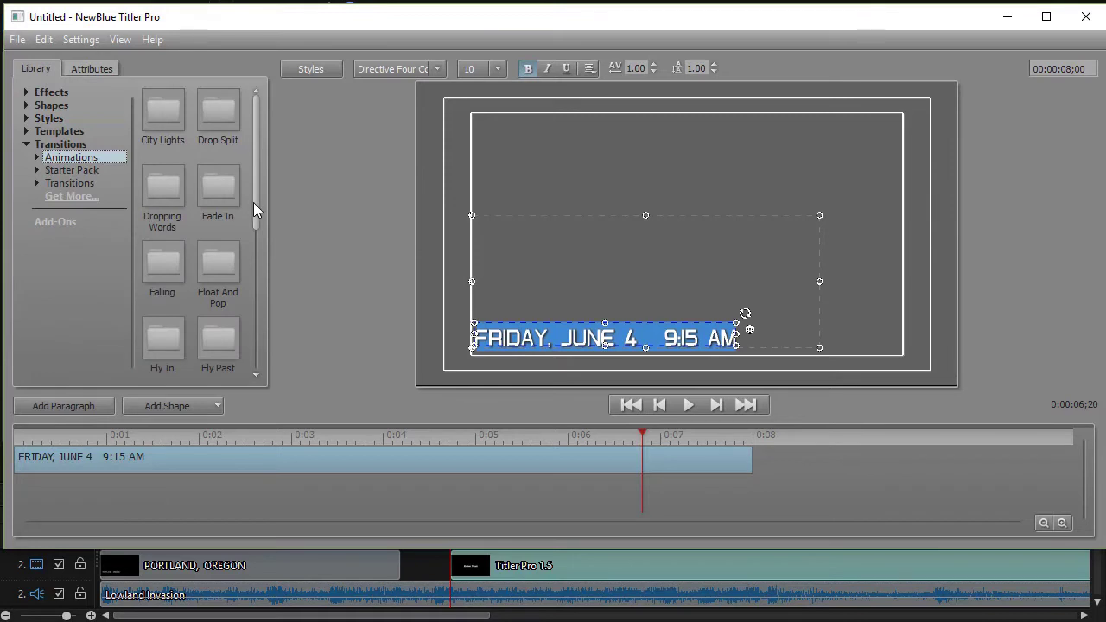
Apply the Animations > Type On transition to the date title, shortened to end before 0:02
drag(253, 204, 245, 337)
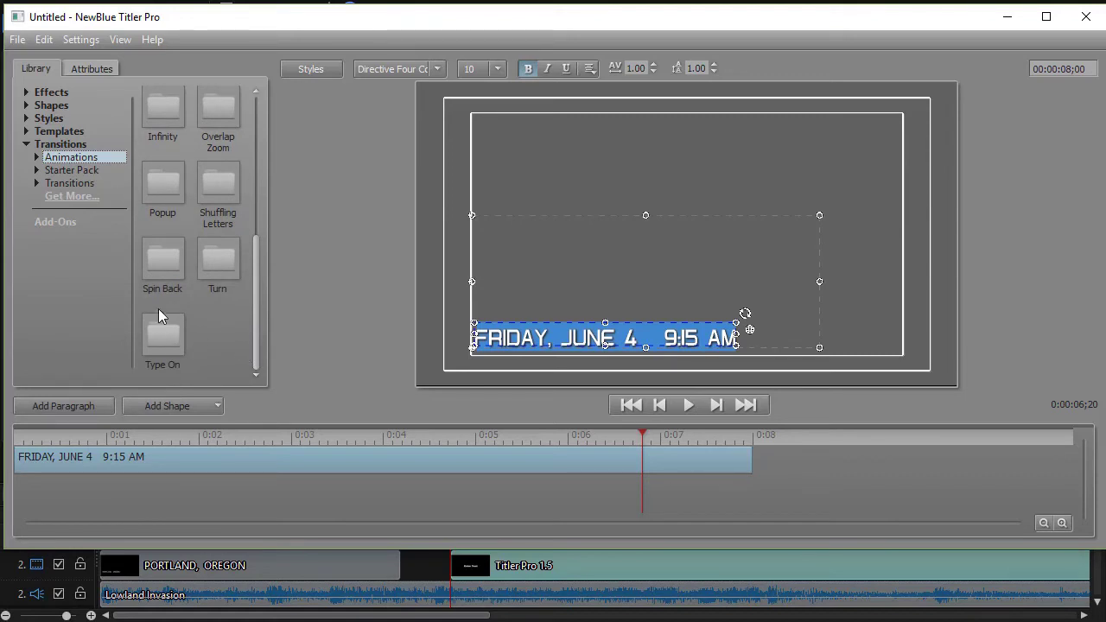
click(36, 157)
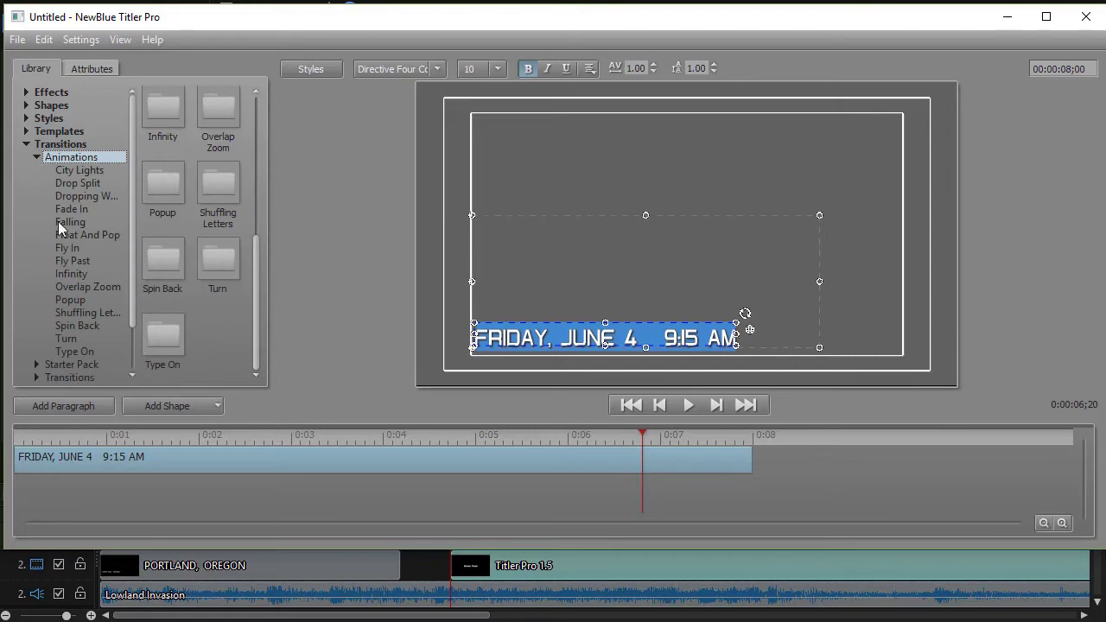
click(78, 352)
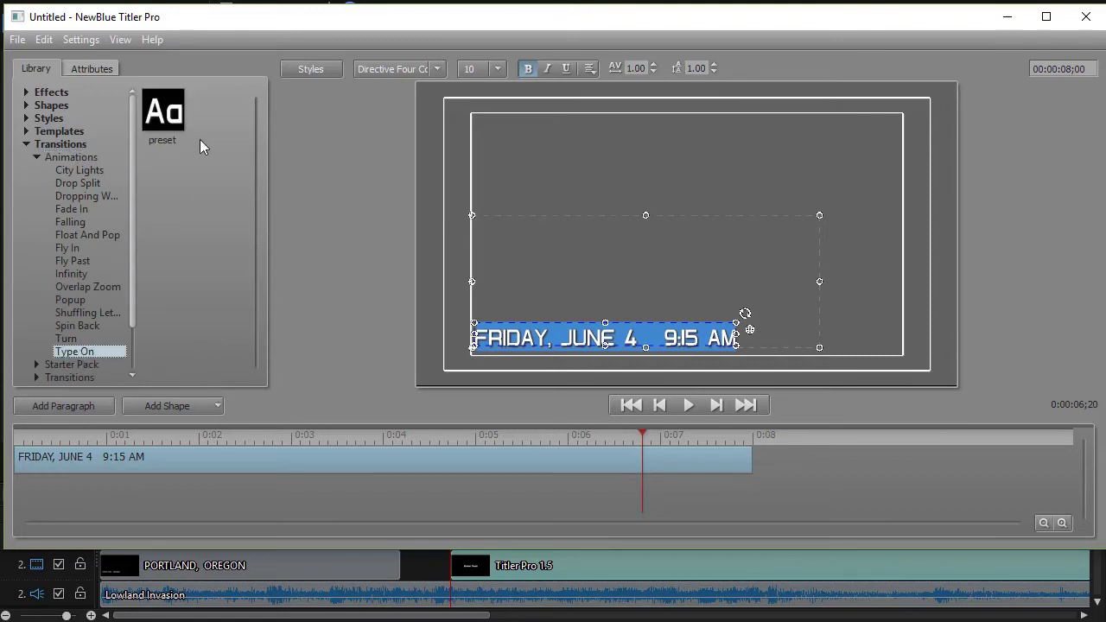
mouse_move(169, 117)
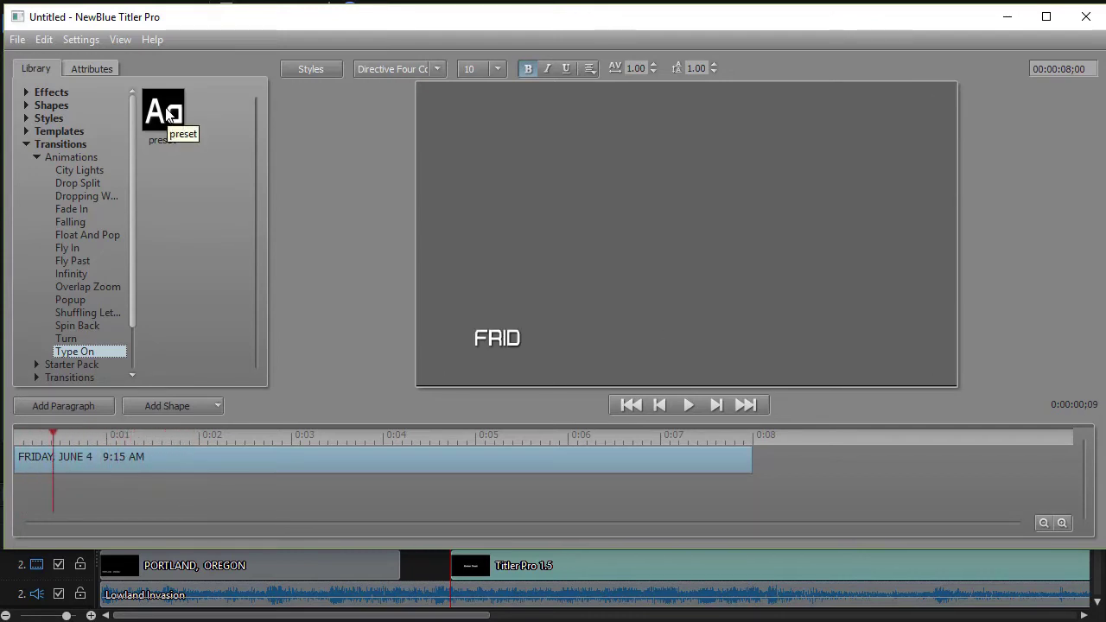
double_click(162, 111)
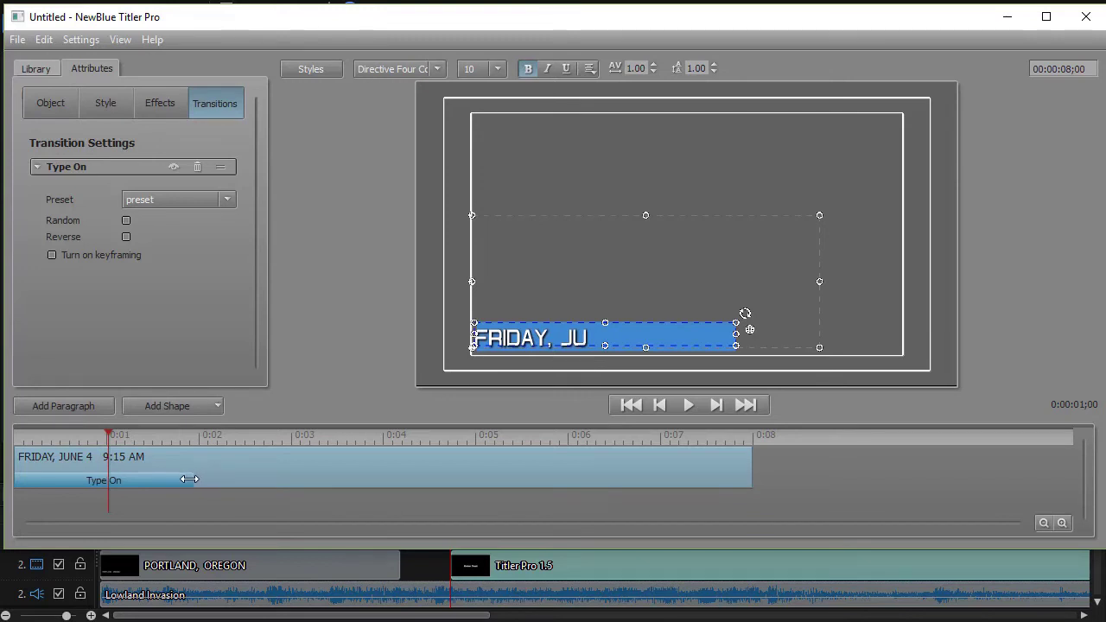
drag(189, 478, 183, 479)
Close Titler Pro and copy the scanner sound clip from the timeline
click(1087, 18)
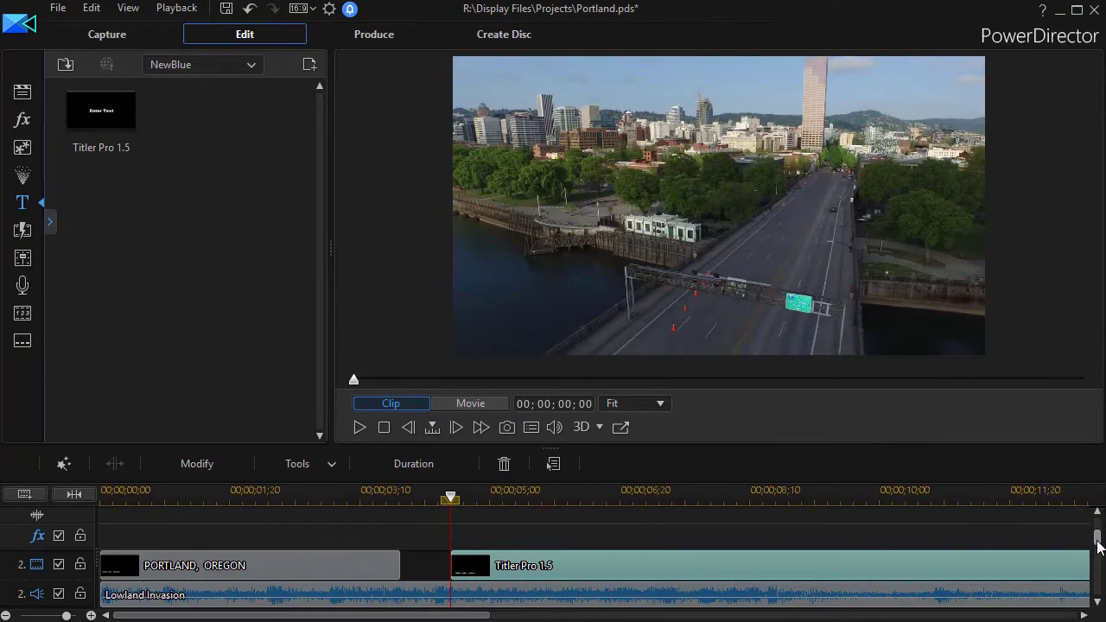
drag(1098, 541, 1101, 564)
click(213, 583)
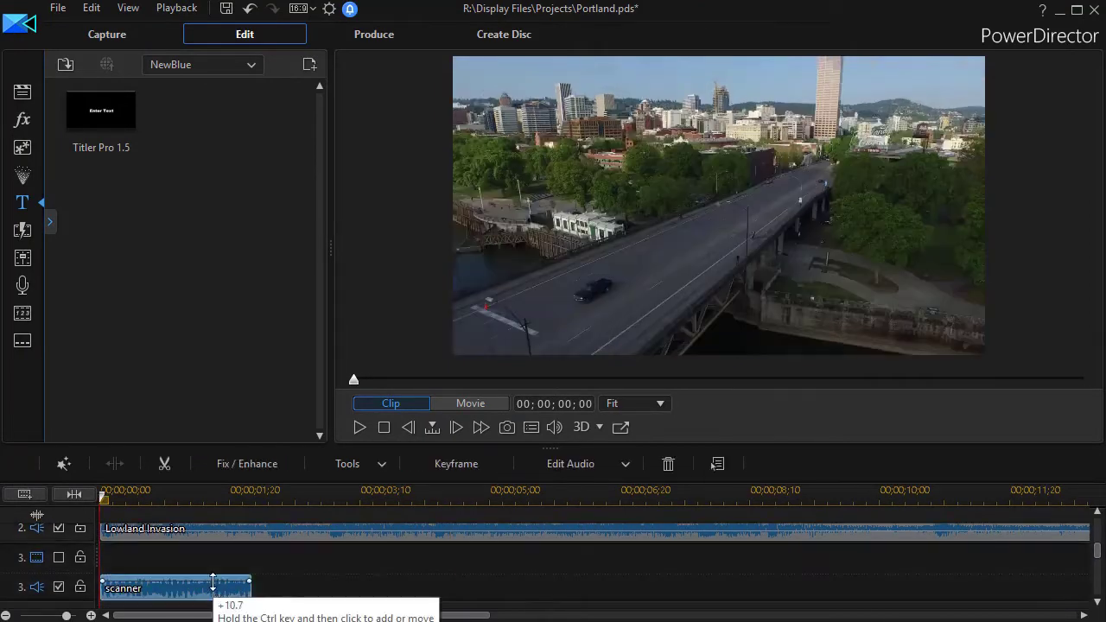
right_click(212, 584)
click(273, 128)
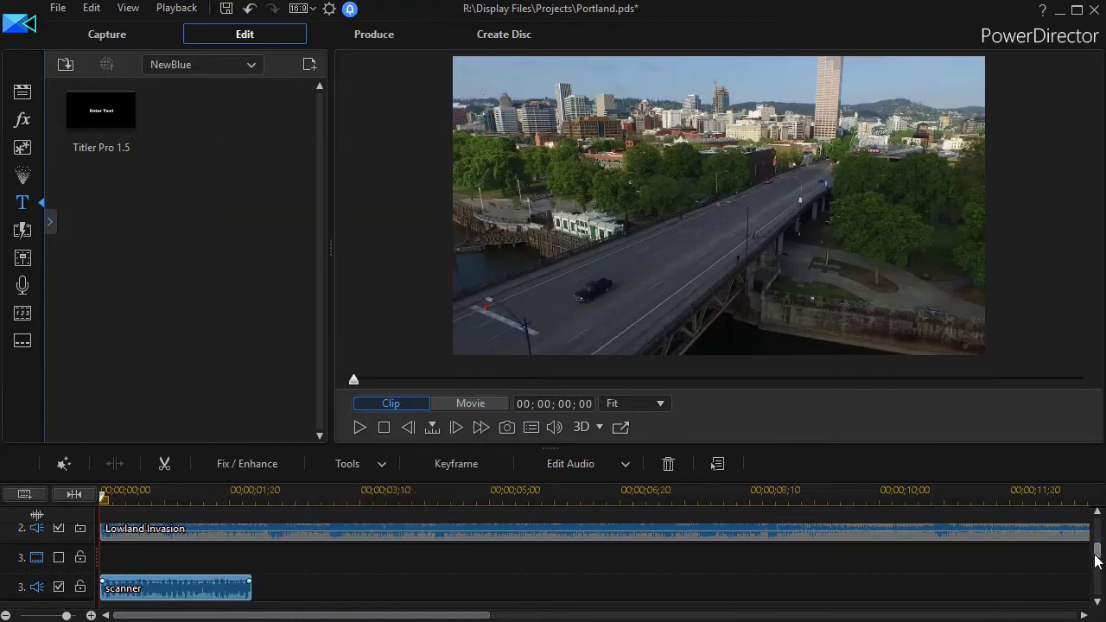
Paste and overwrite the scanner sound at 00;00;04;10, then drag it down to a lower audio track
drag(1097, 560, 1097, 563)
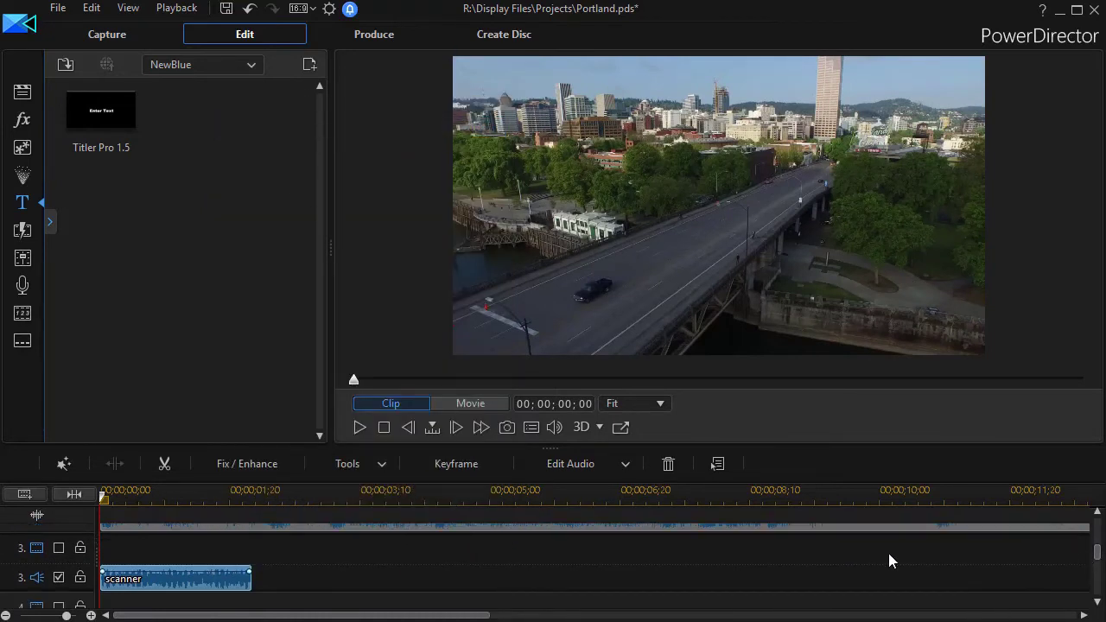
click(437, 494)
right_click(459, 572)
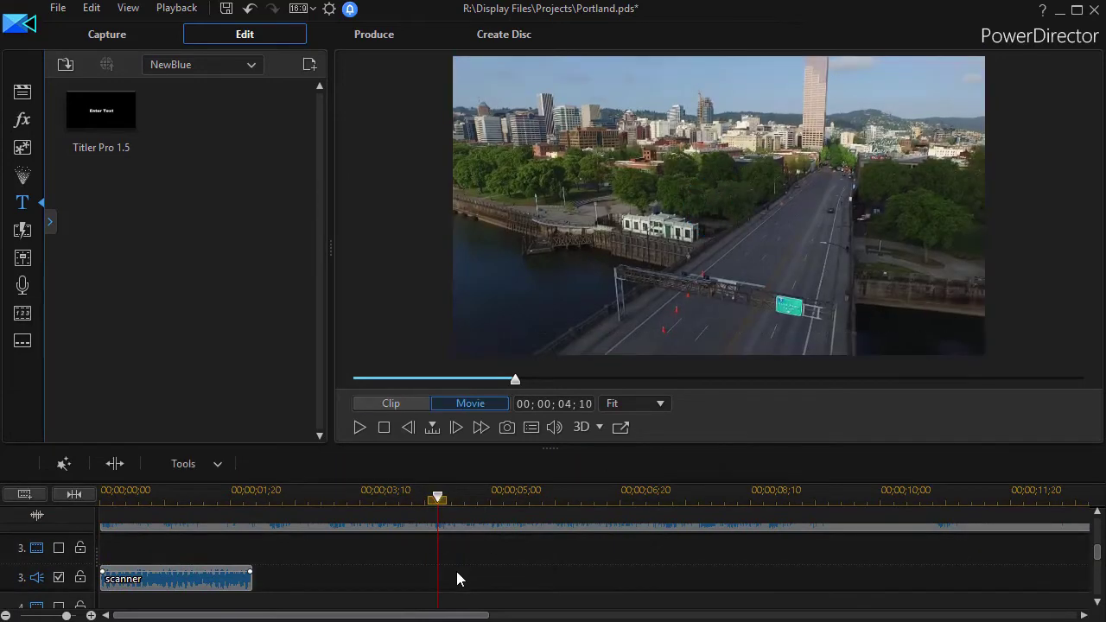
mouse_move(549, 268)
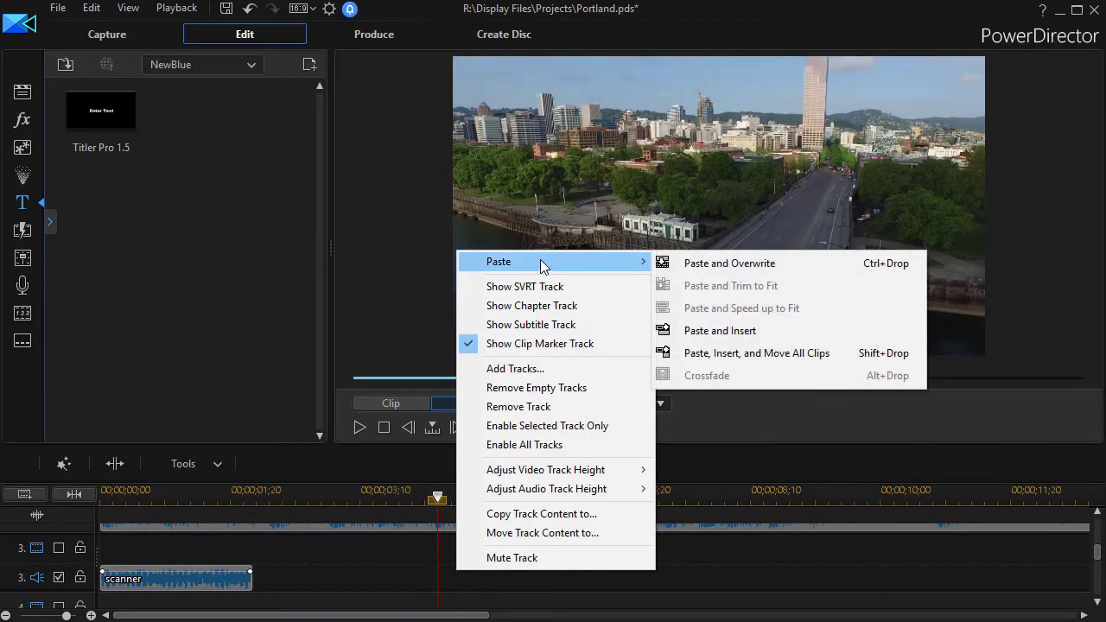
click(748, 260)
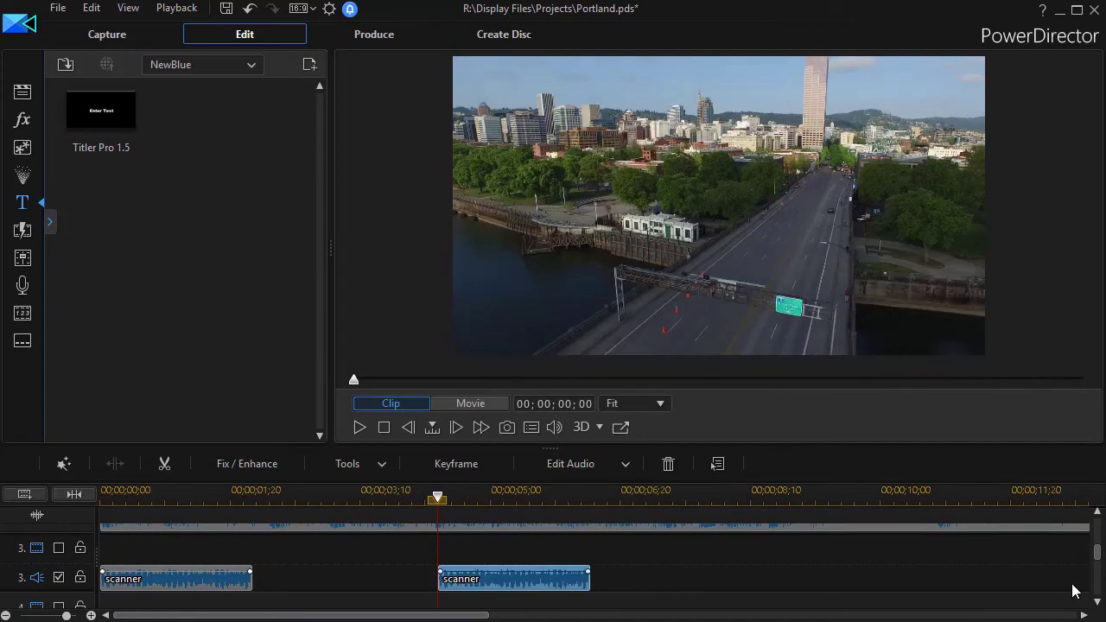
mouse_move(1096, 555)
mouse_down()
mouse_move(1096, 531)
mouse_move(1093, 557)
mouse_up()
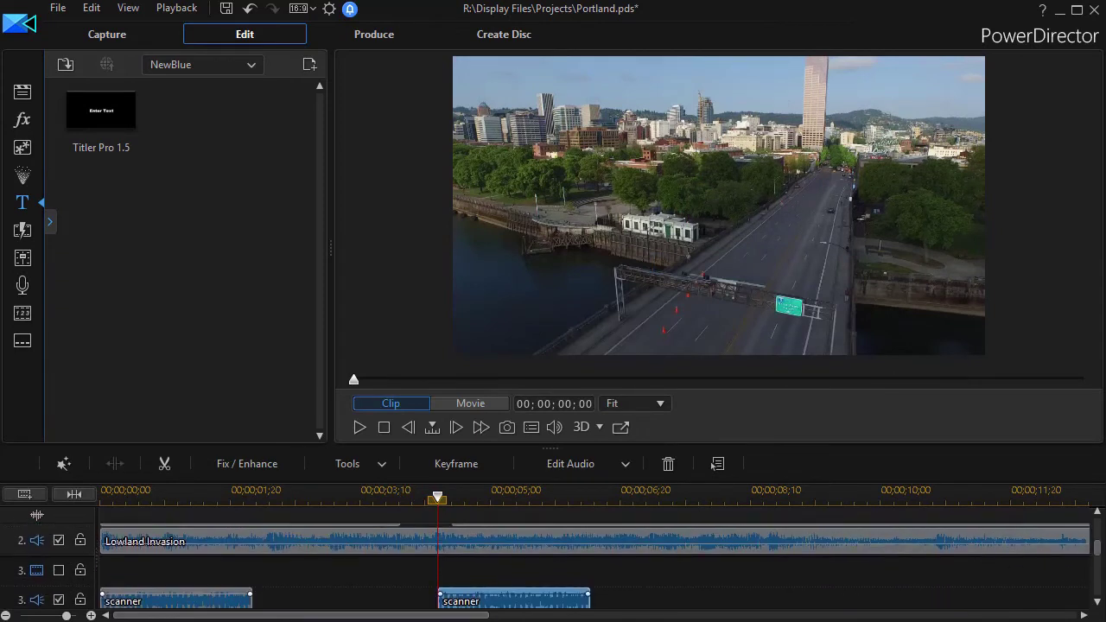
drag(491, 602, 503, 570)
drag(1095, 566, 1097, 526)
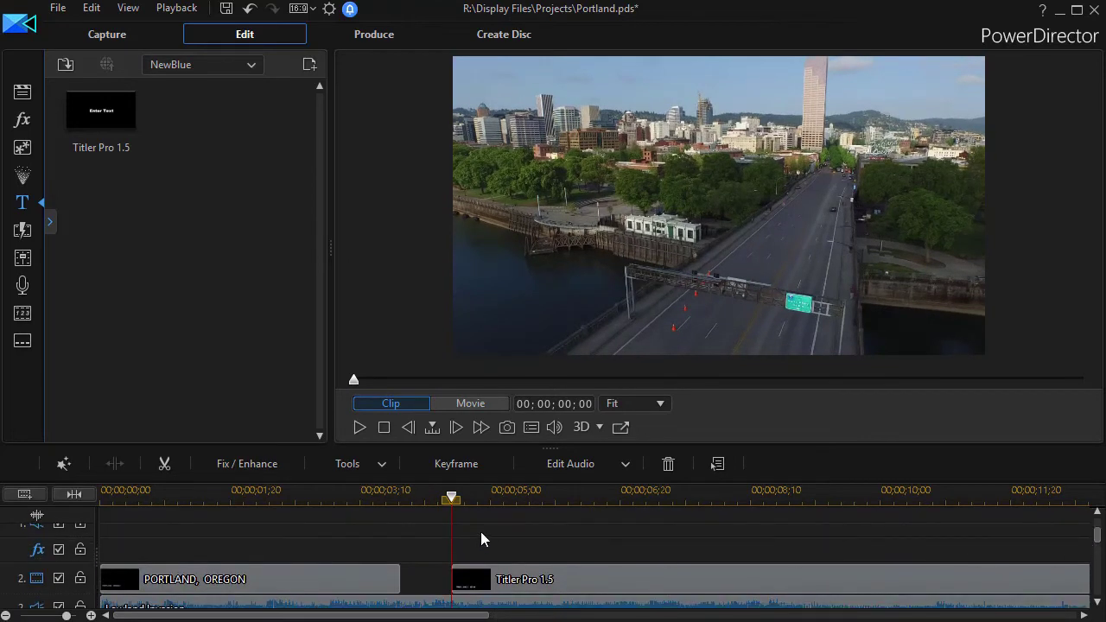
drag(452, 503, 428, 509)
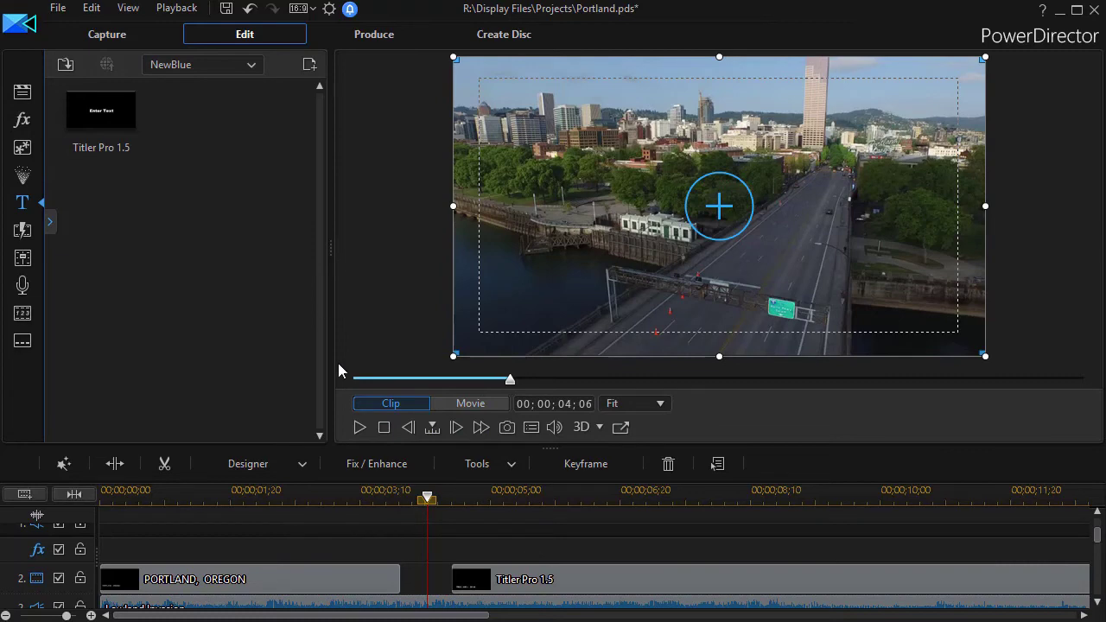
click(361, 428)
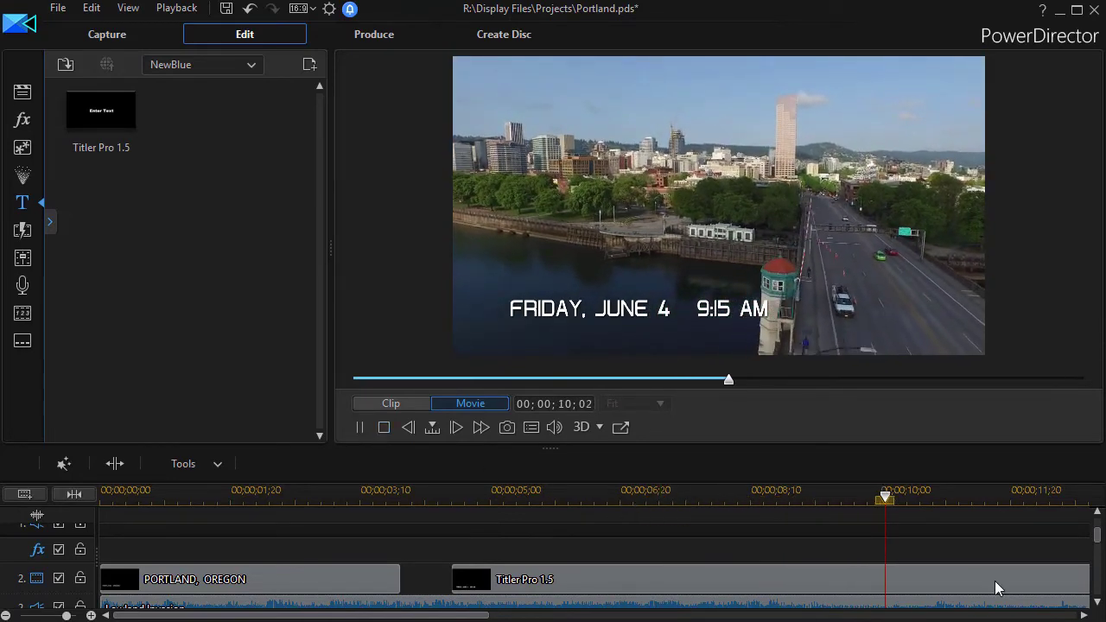
click(364, 429)
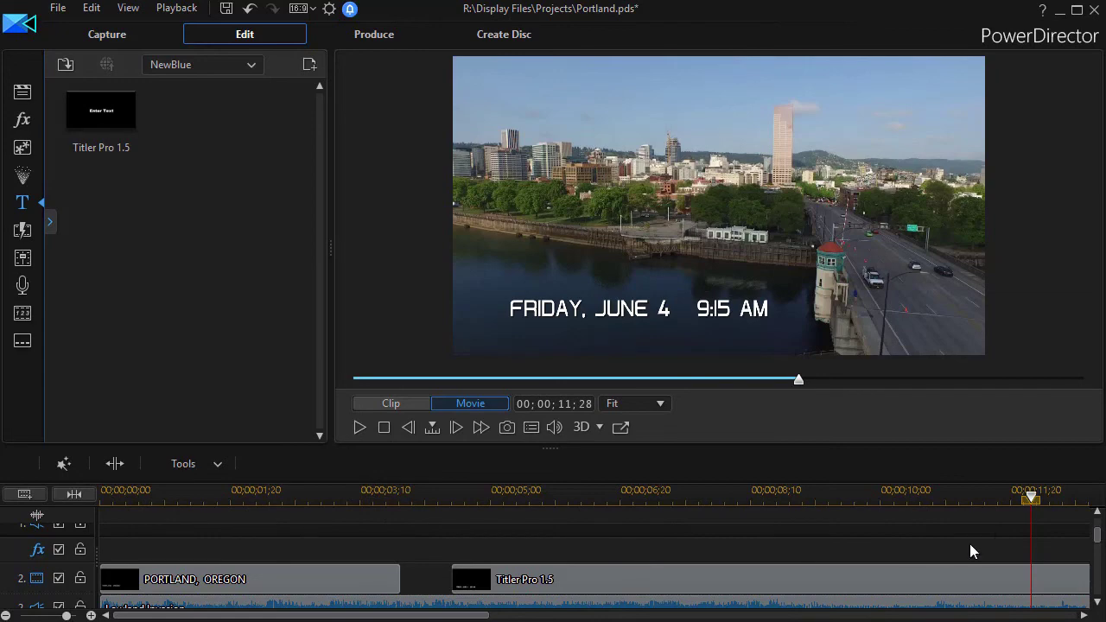
drag(1031, 498, 26, 553)
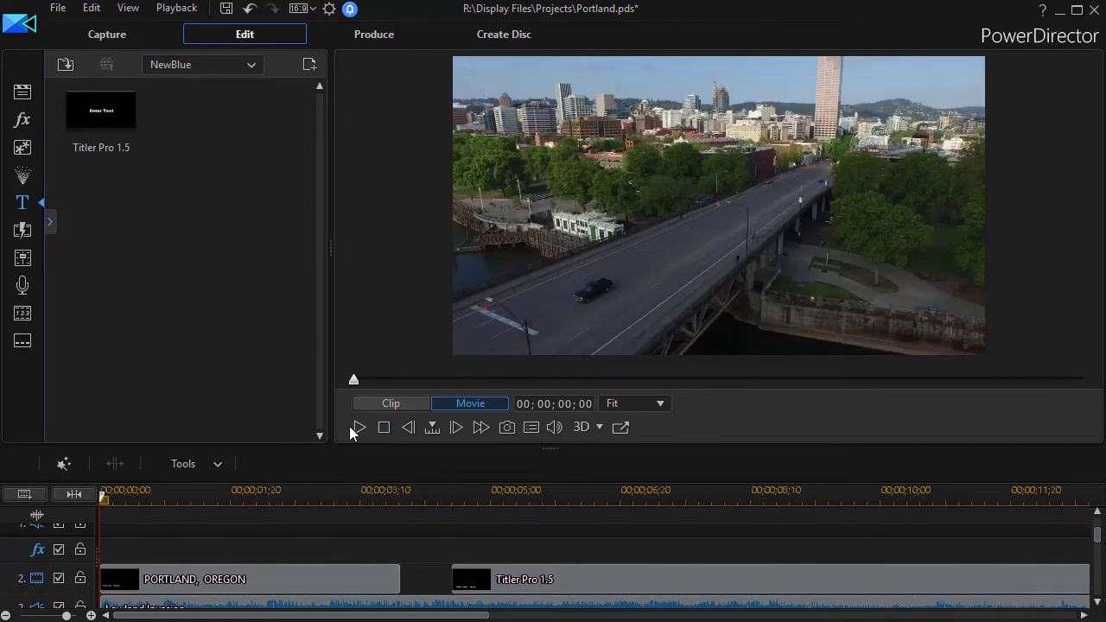
click(358, 428)
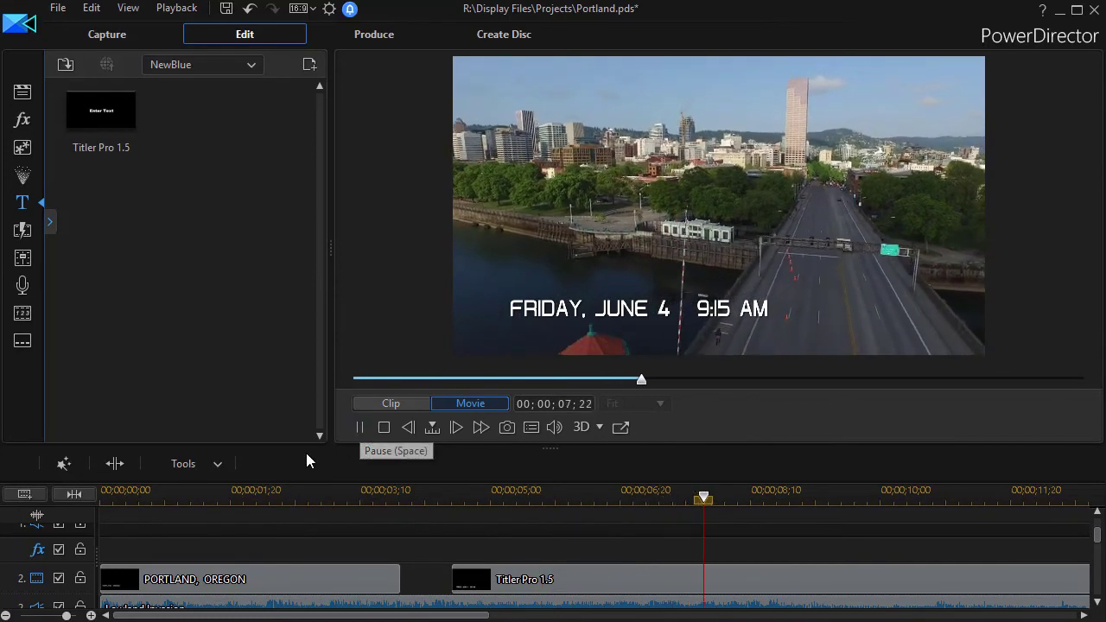
click(359, 426)
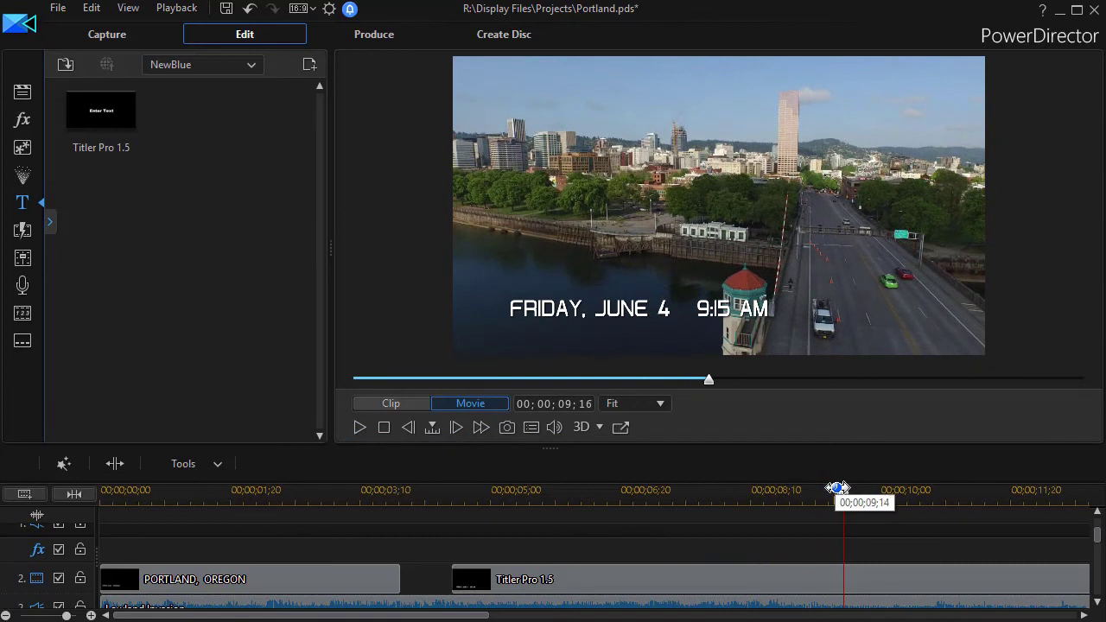
drag(845, 496, 961, 507)
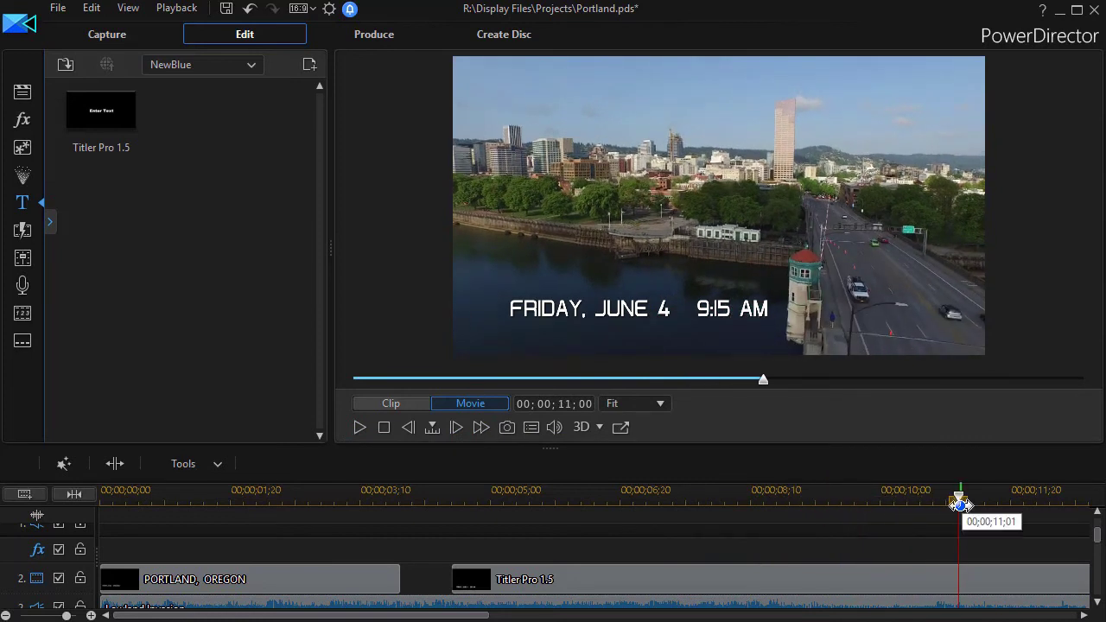